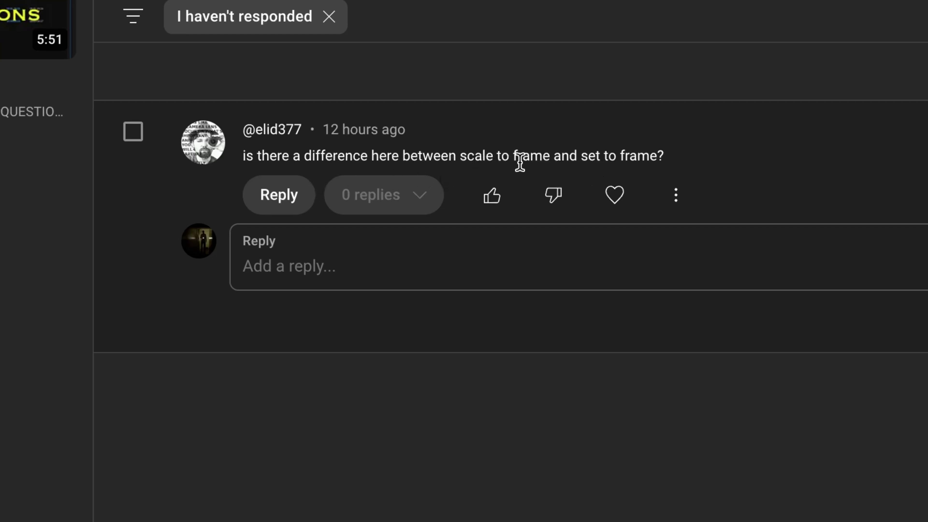
left_click_drag(467, 157, 526, 159)
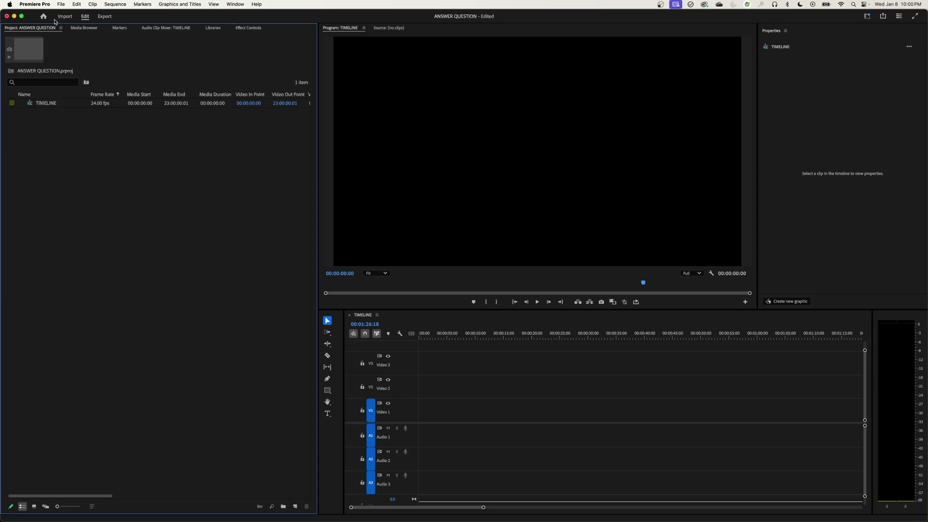
In the Media settings, review the Default Media Scaling choices, keep it at None and confirm
left_click(35, 4)
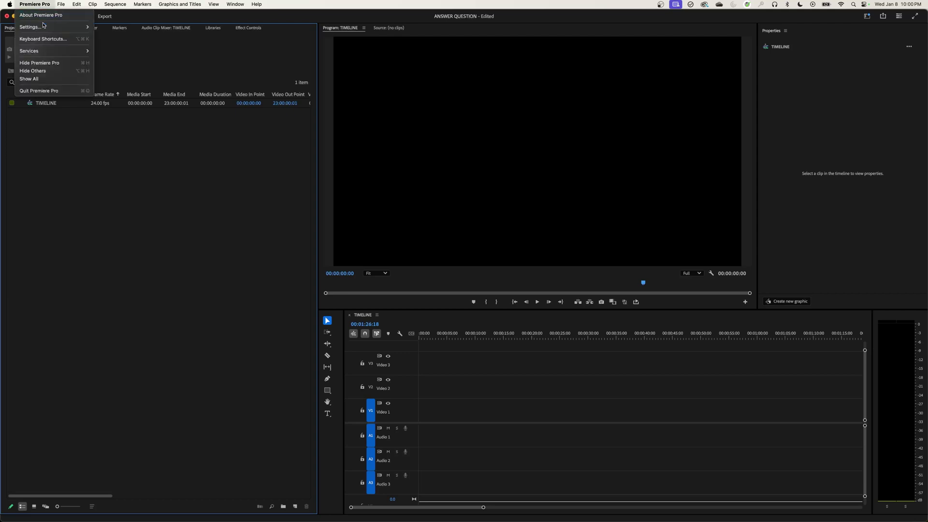
mouse_move(46, 27)
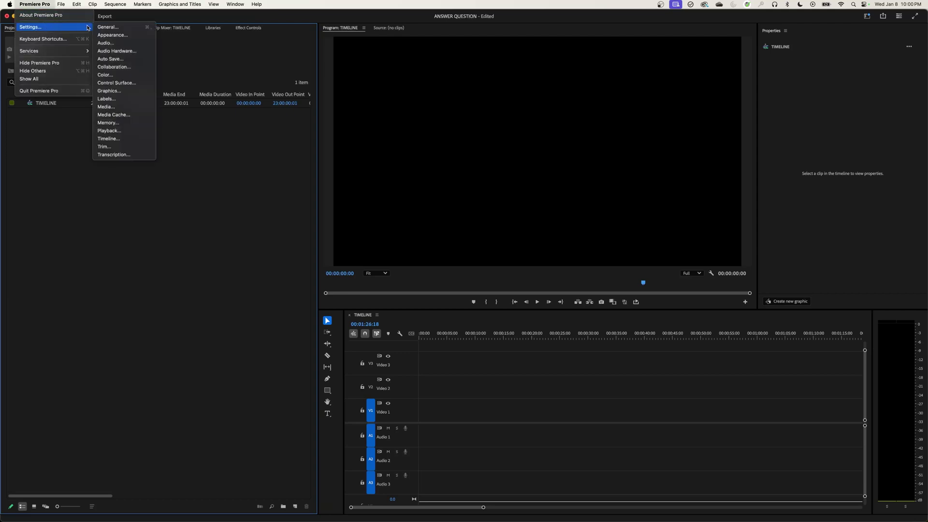
left_click(133, 106)
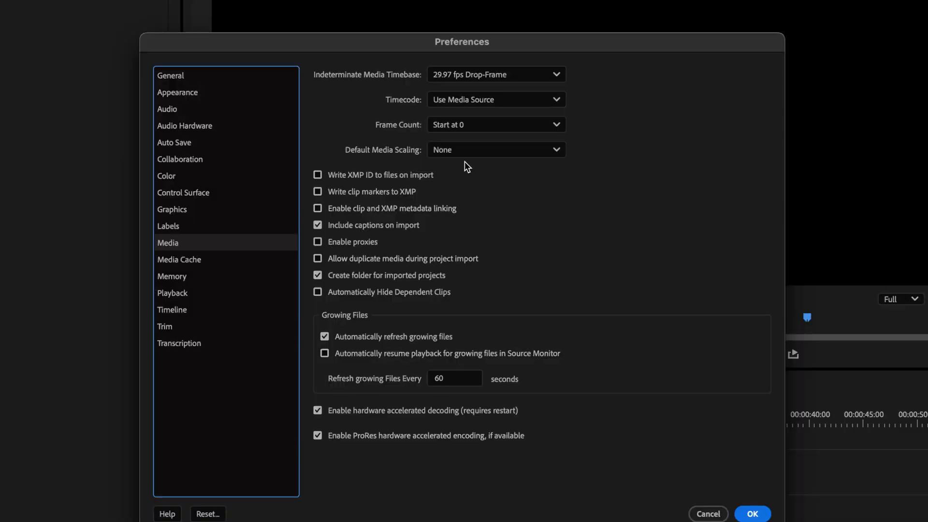
left_click(467, 197)
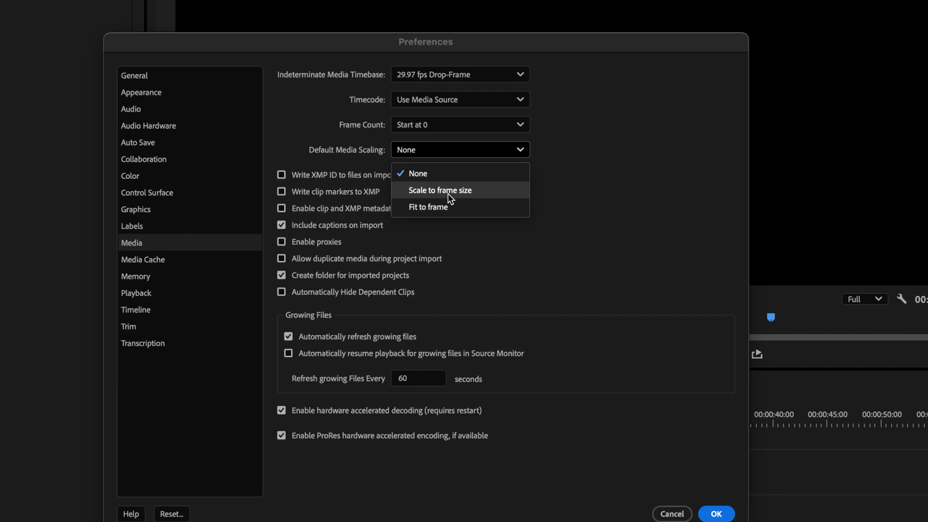
left_click(427, 156)
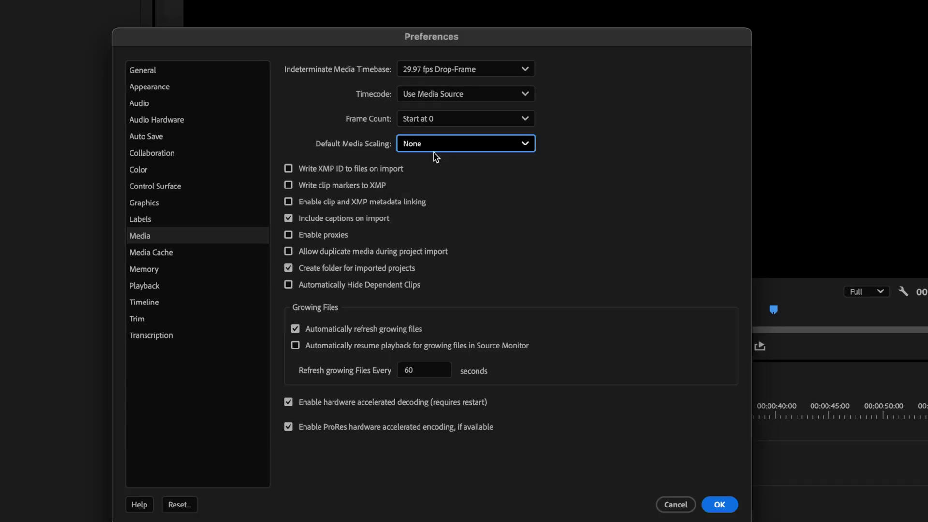
left_click(715, 503)
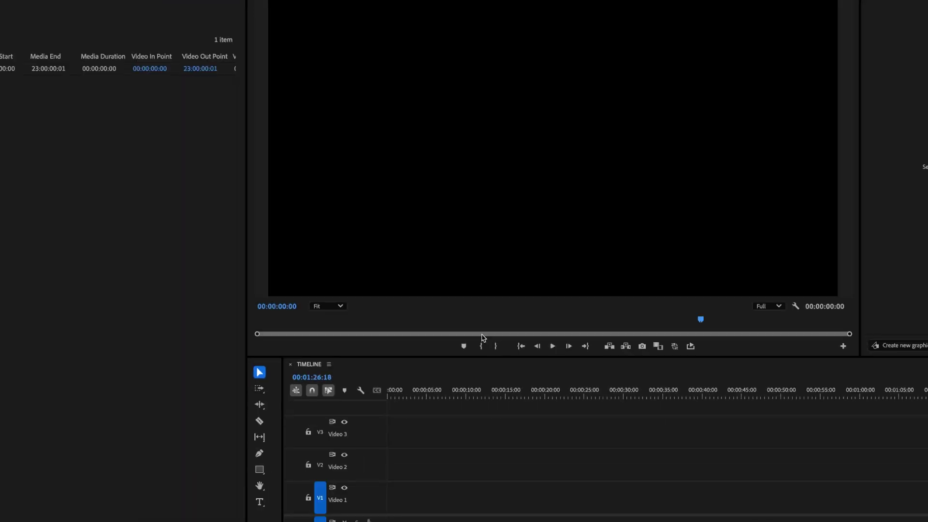
Import A010_05312311_C009.mov from the CROWD REPLICATION folder and open it in the Source Monitor
left_click(43, 103)
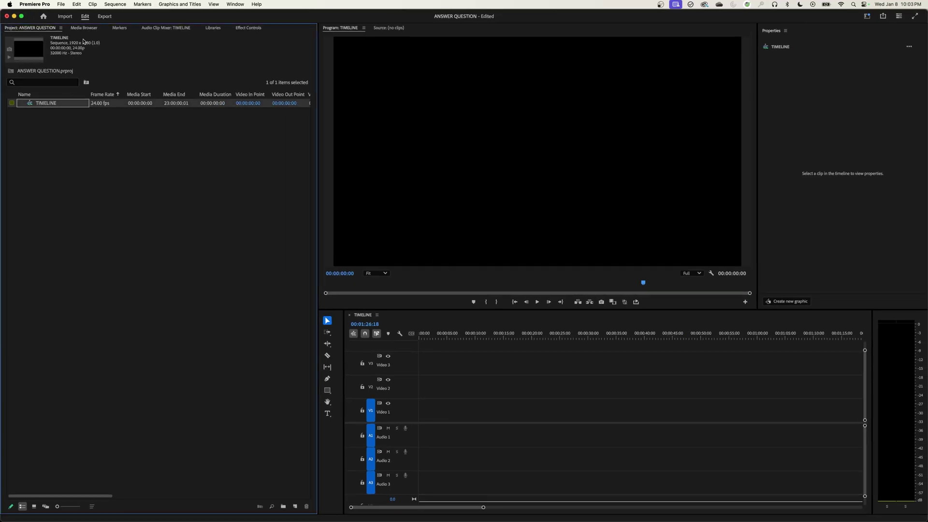
left_click(87, 155)
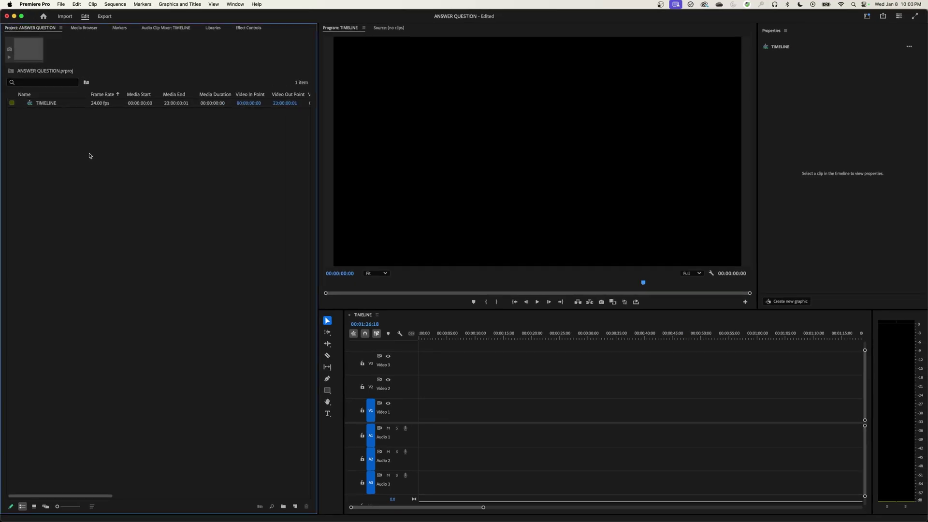
double_click(89, 156)
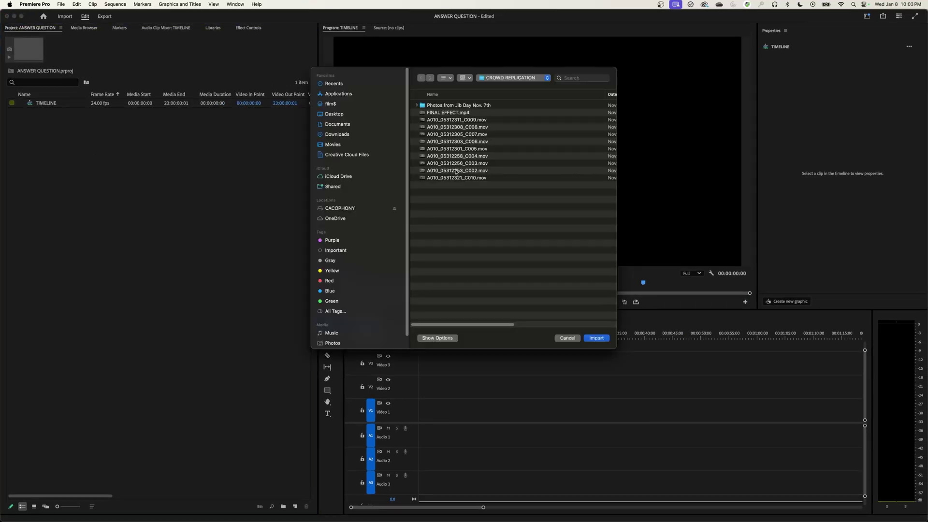
double_click(469, 120)
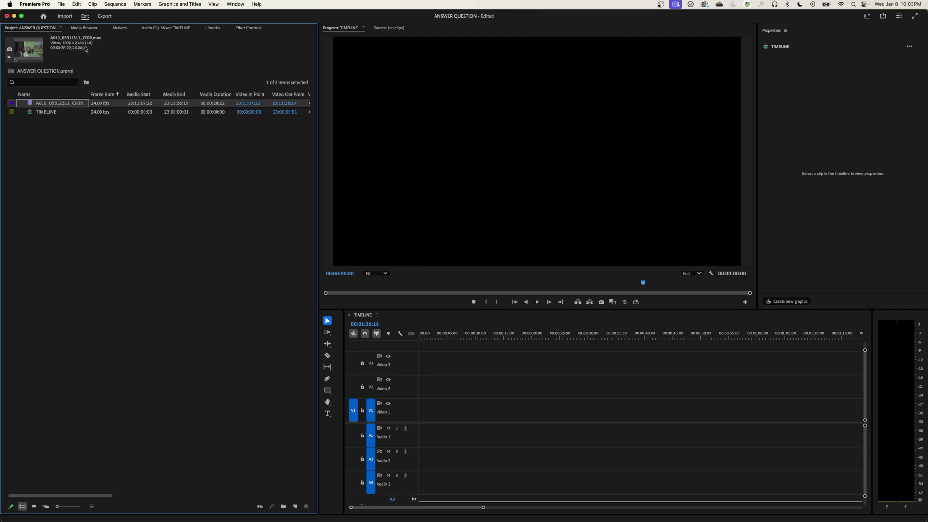
double_click(31, 103)
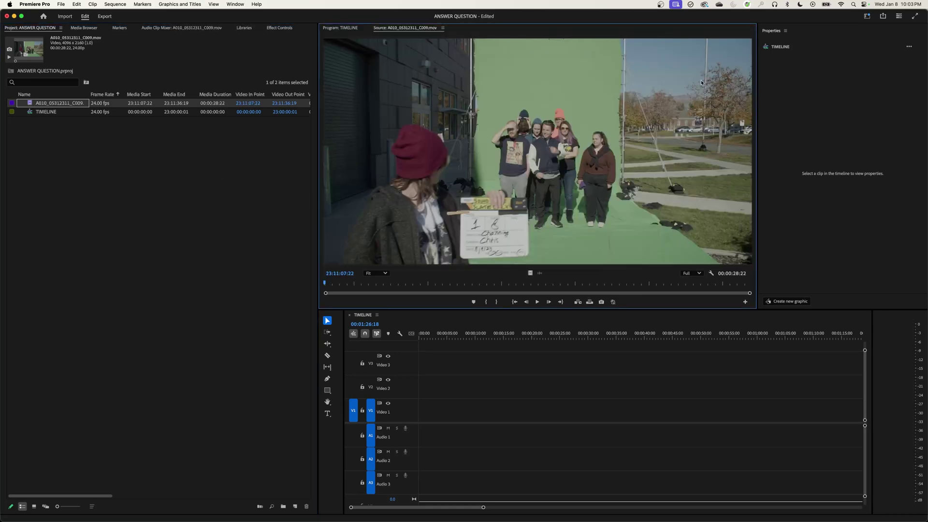
Place the unscaled clip at the start of Video 1, keep the existing sequence settings and move the playhead to 00:00:01:21
left_click_drag(31, 103, 410, 414)
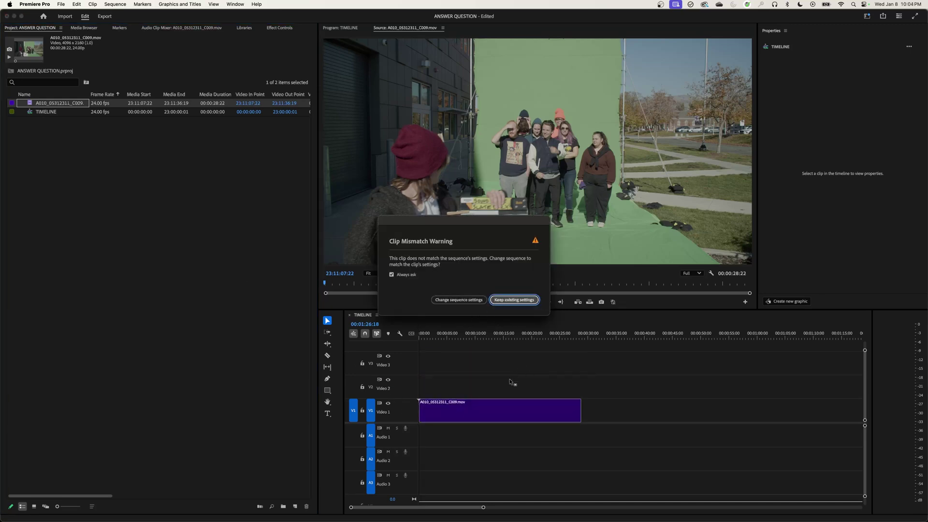
left_click(507, 300)
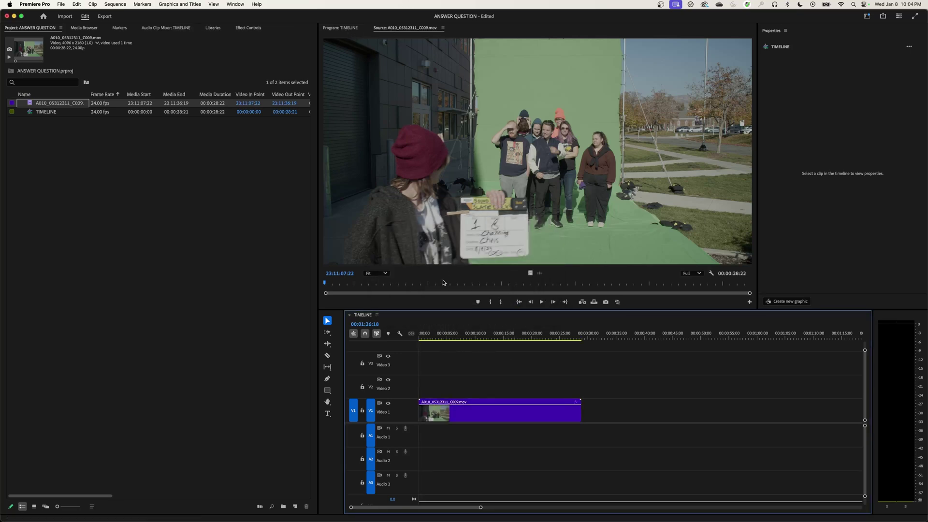
left_click(429, 338)
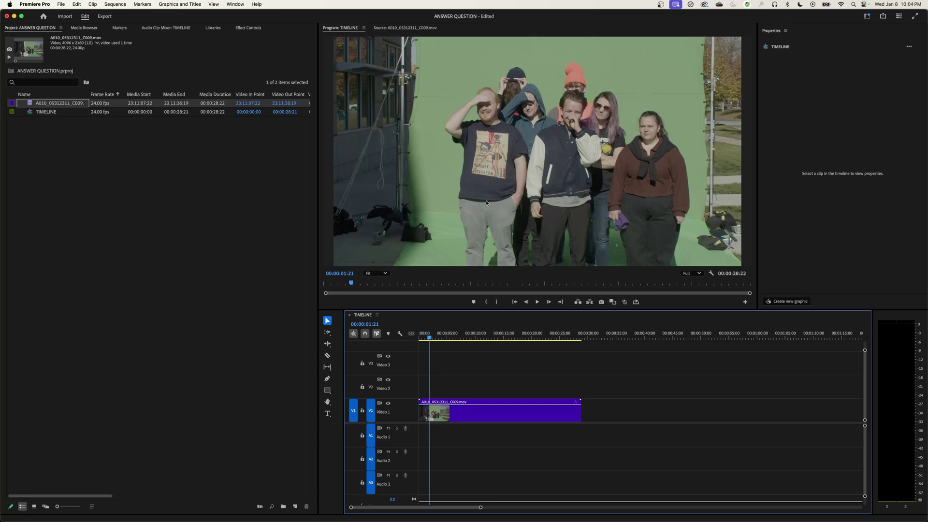
Delete the unscaled clip from Video 1 in the TIMELINE sequence
left_click(459, 411)
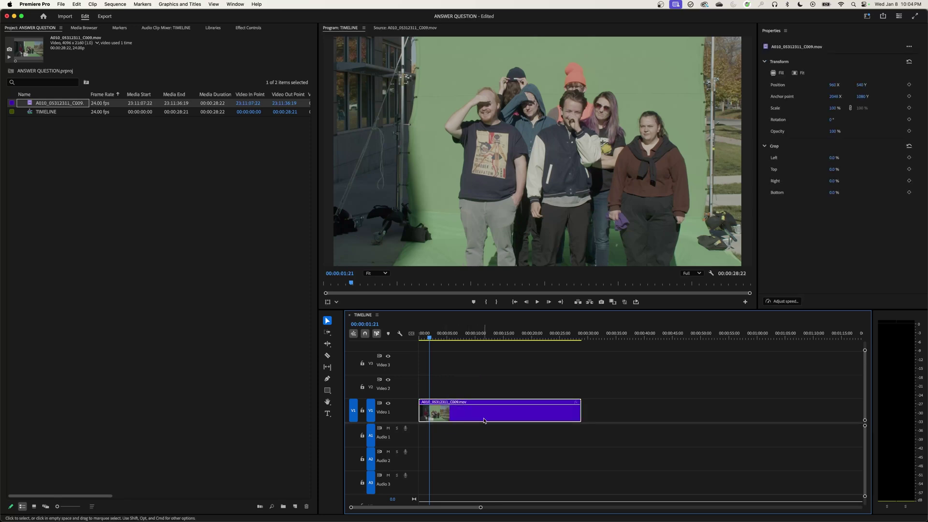
key("Delete")
left_click(155, 204)
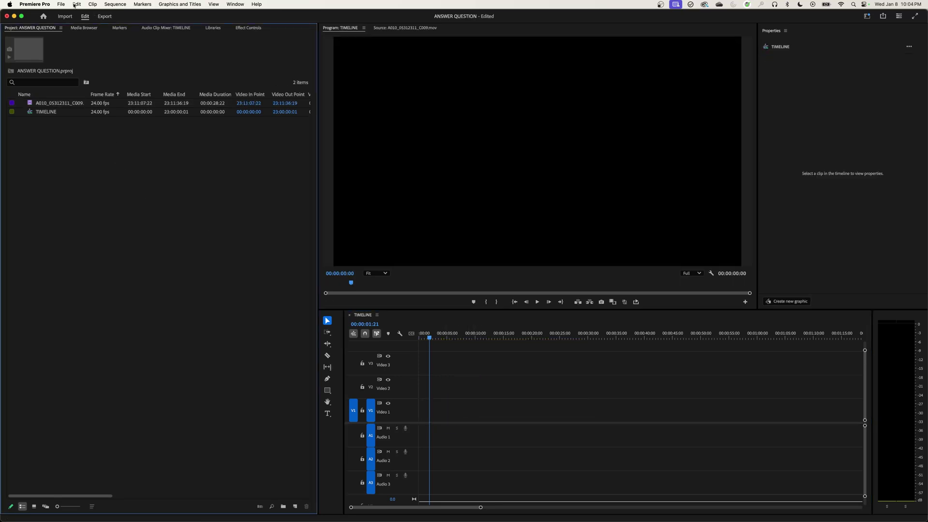
Set Default Media Scaling to Scale to frame size in the Media settings
left_click(34, 4)
mouse_move(53, 28)
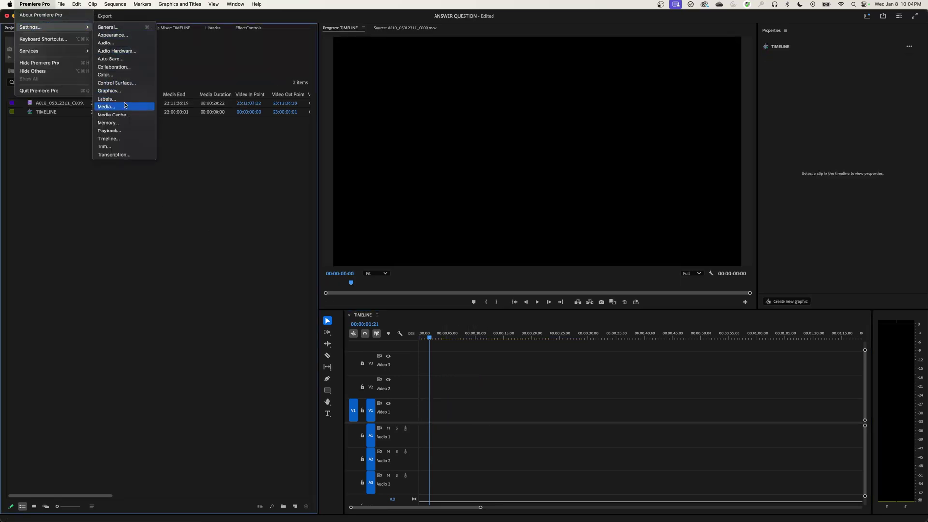
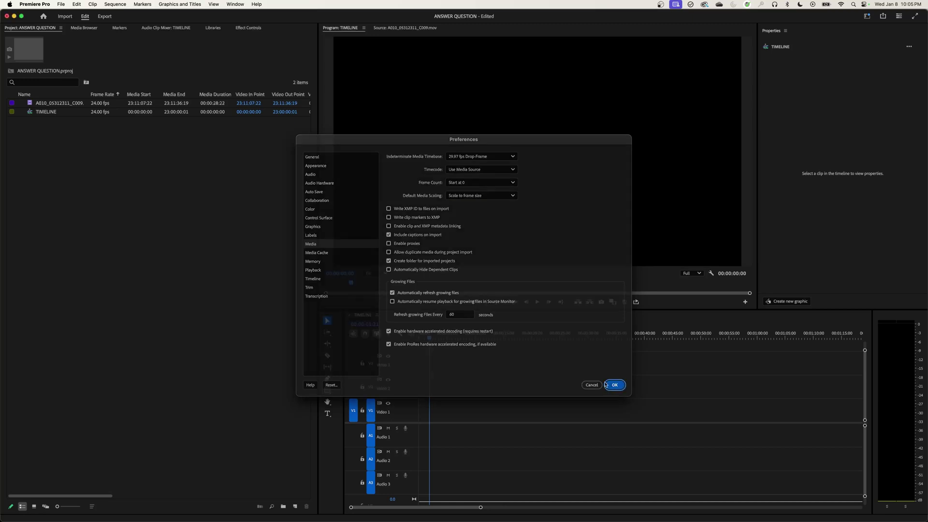
Remove the A010_05312311_C009 clip from the project and import A010_05312311_C009.mov again
left_click(28, 105)
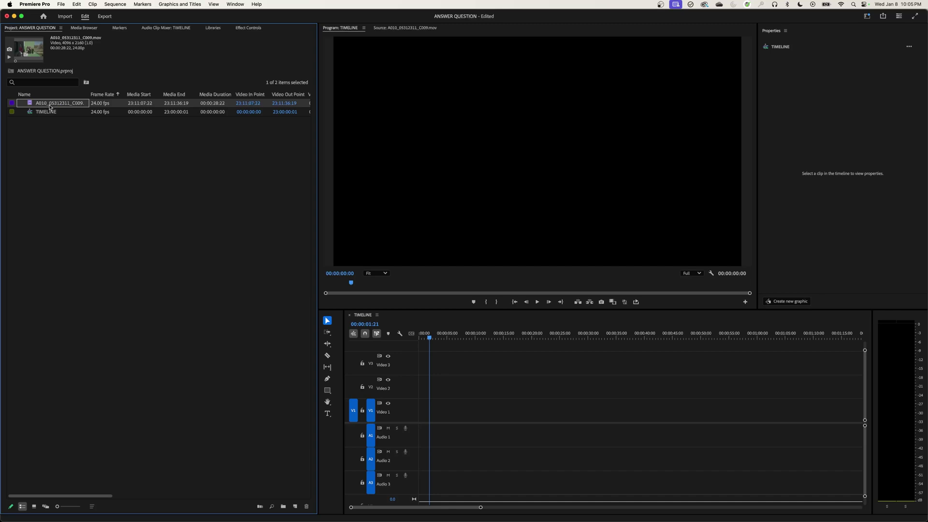
key("Delete")
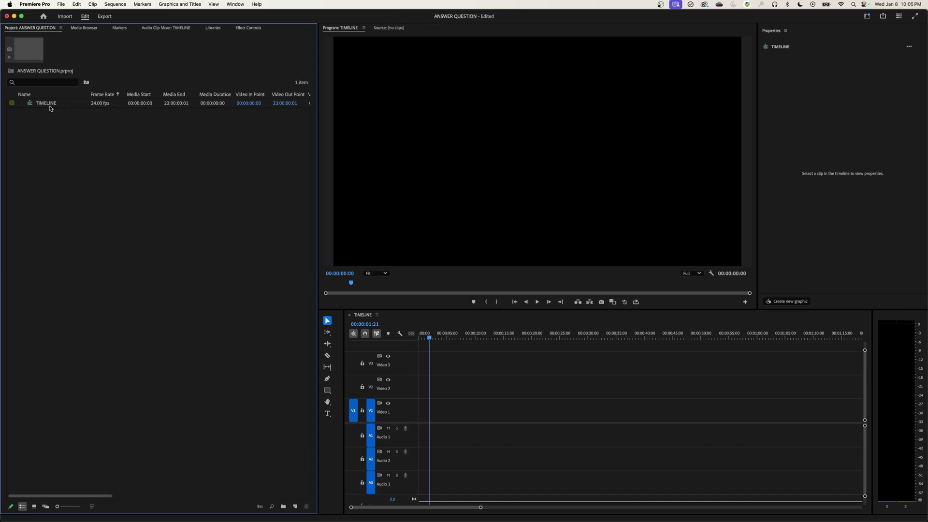
double_click(202, 166)
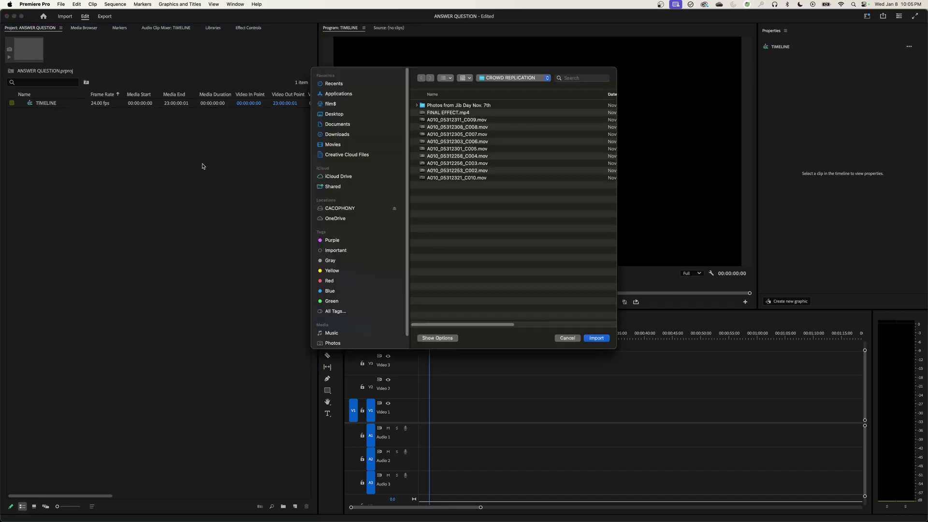
double_click(447, 121)
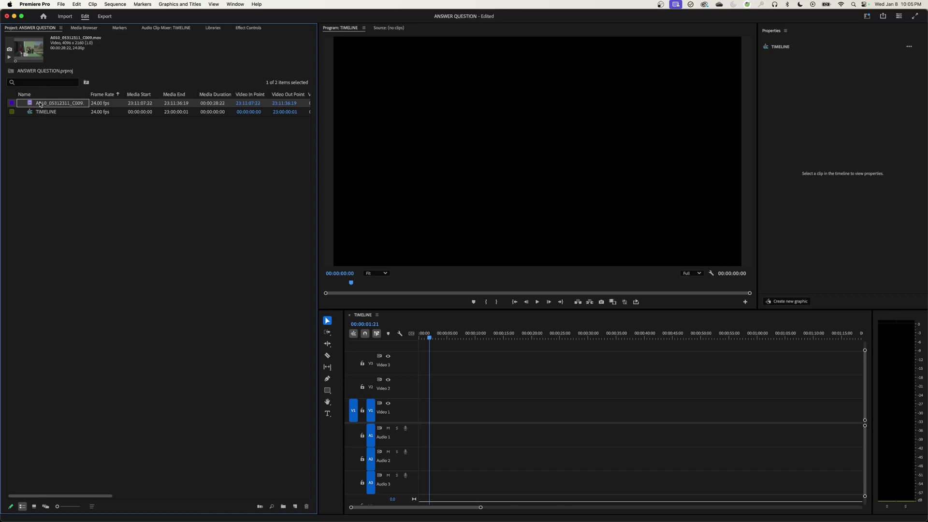
Place the reimported clip at the start of Video 1 with the existing sequence settings and show its Effect Controls
left_click_drag(40, 104, 403, 415)
left_click(511, 298)
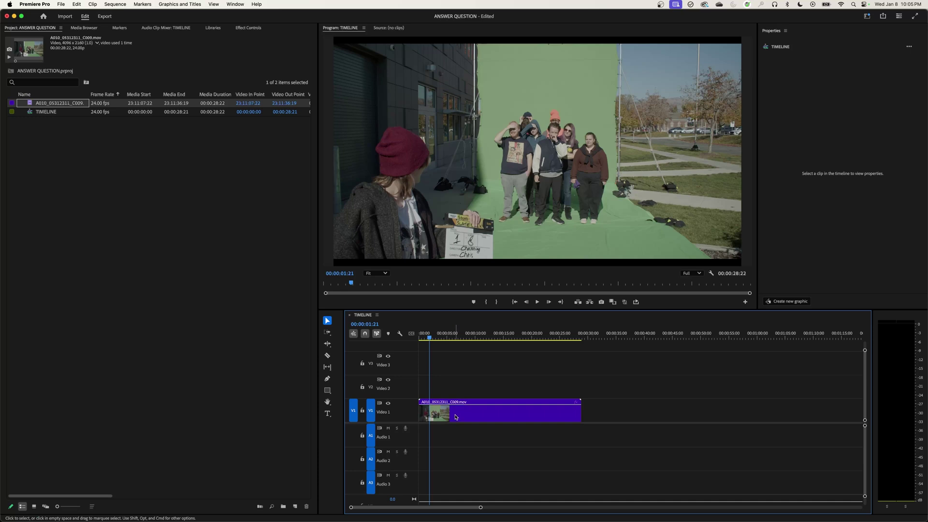
left_click(249, 29)
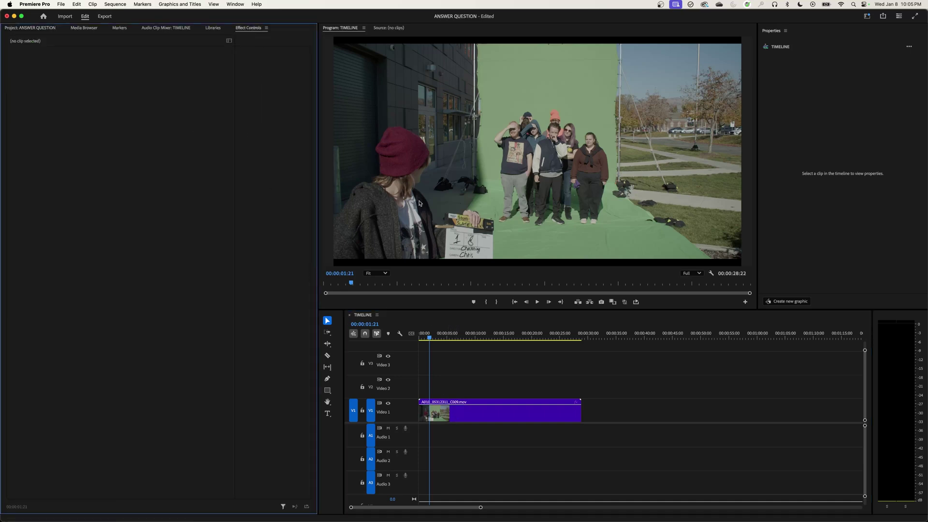
left_click(451, 410)
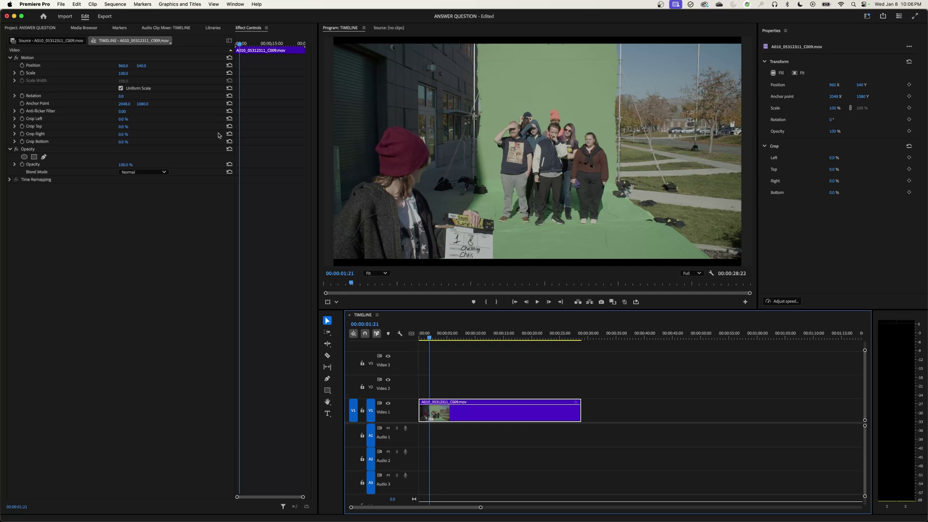
Switch to Calculator and compute the pixel counts of 1920 × 1080 and 4096 × 2160
left_click_drag(527, 294, 203, 228)
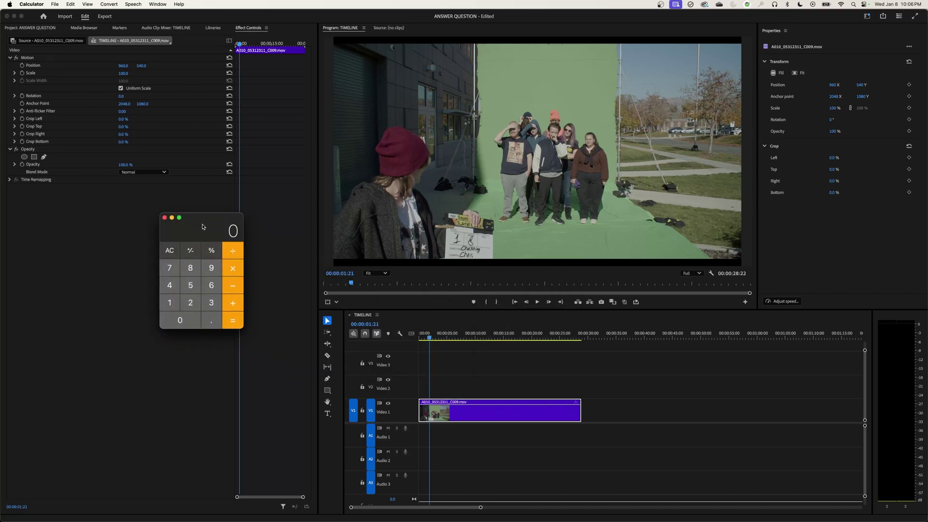
type("1920")
type("*1080")
key("Return")
type("4096/21")
type("60")
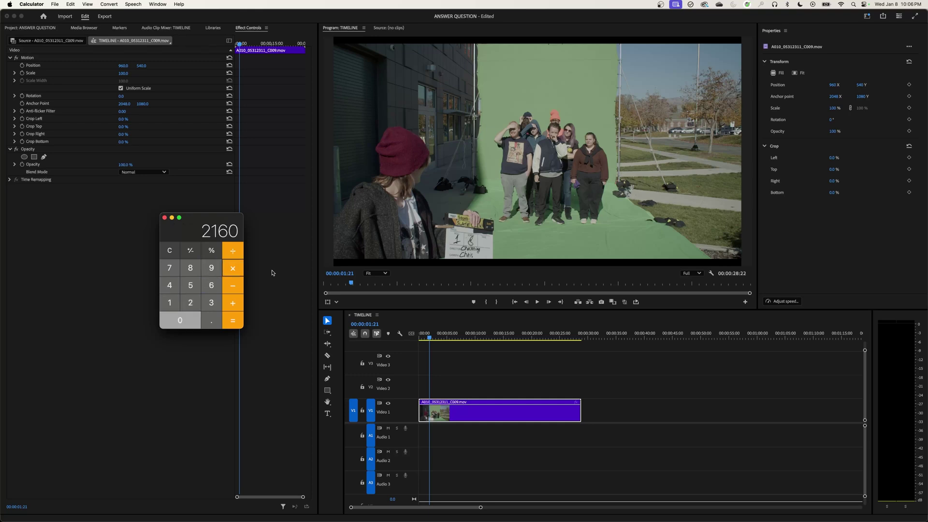
key("Return")
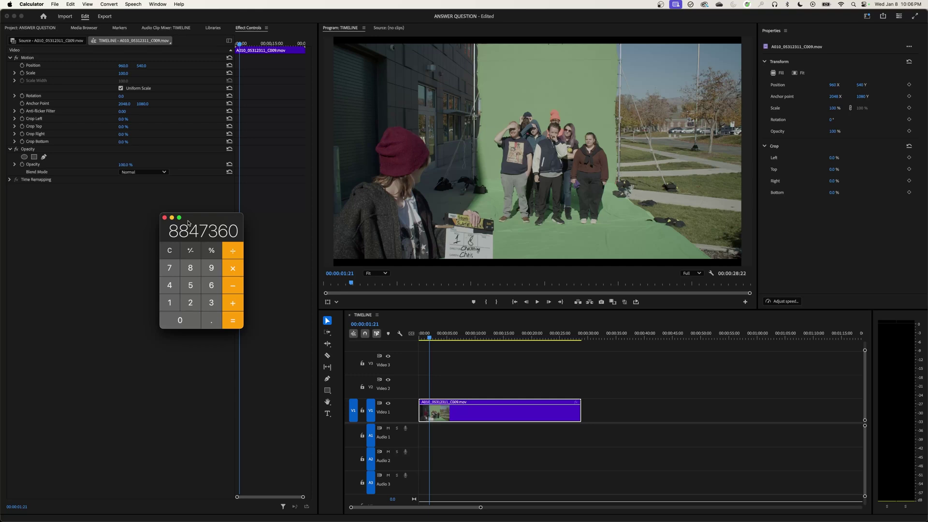
Return to Premiere Pro and delete the A010_05312311_C009 clip from Video 1
left_click(396, 357)
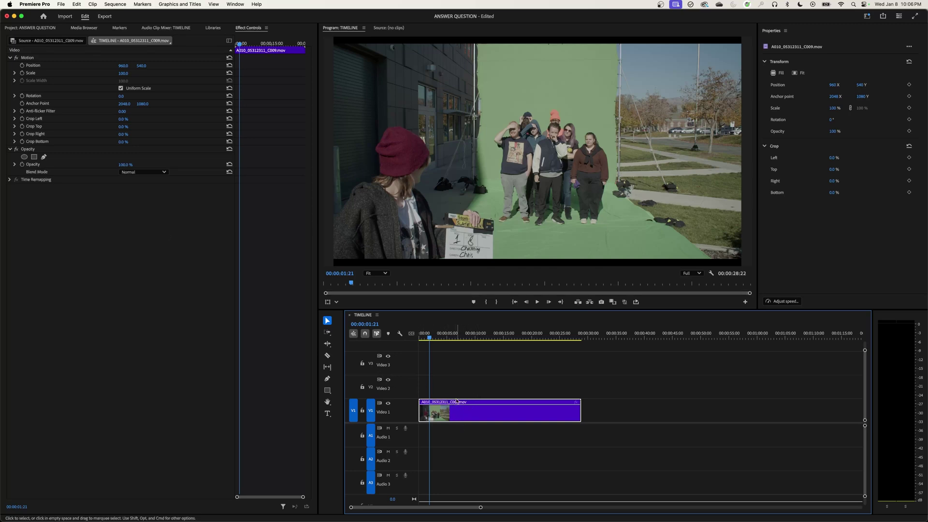
key("Delete")
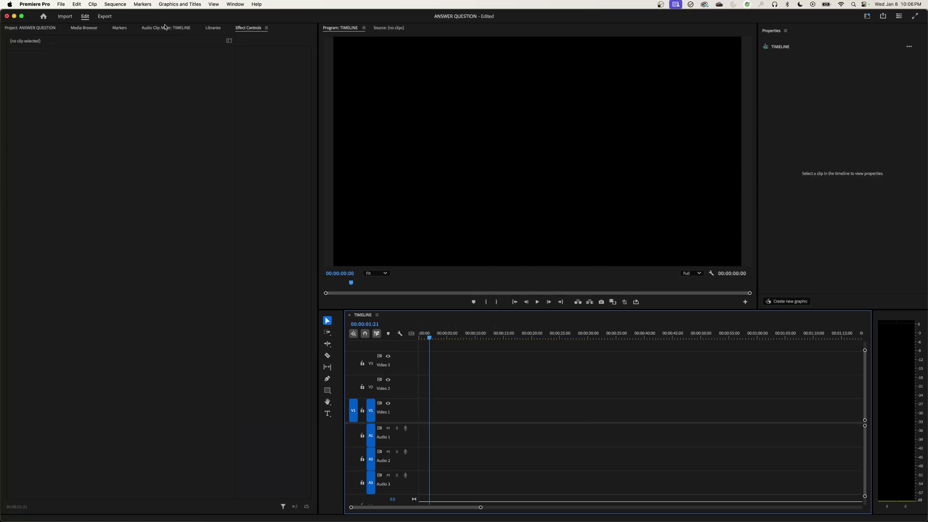
Rename the imported A010_05312311_C009 clip in the project as SCALE TO FRAME SIZE
left_click(37, 29)
left_click(92, 157)
left_click(42, 105)
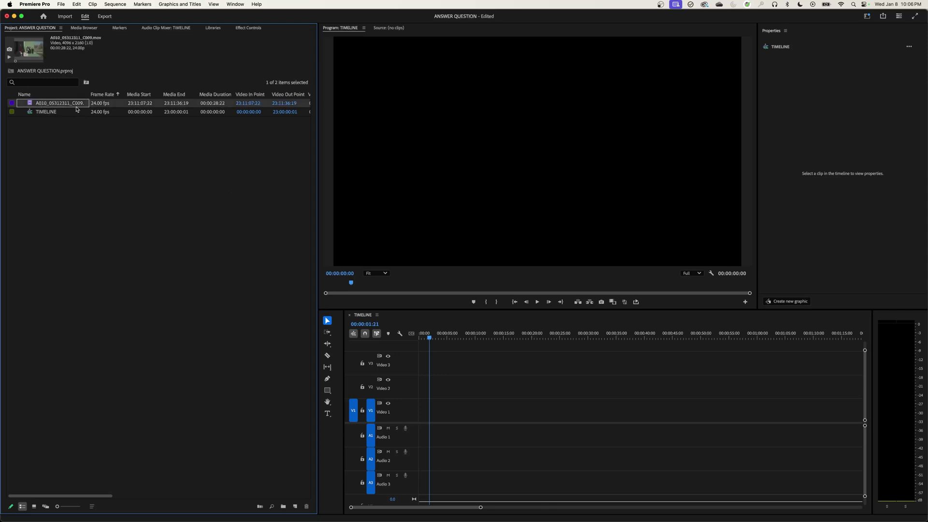
key("Return")
type("SCALE TO FRAME SIZE")
key("Tab")
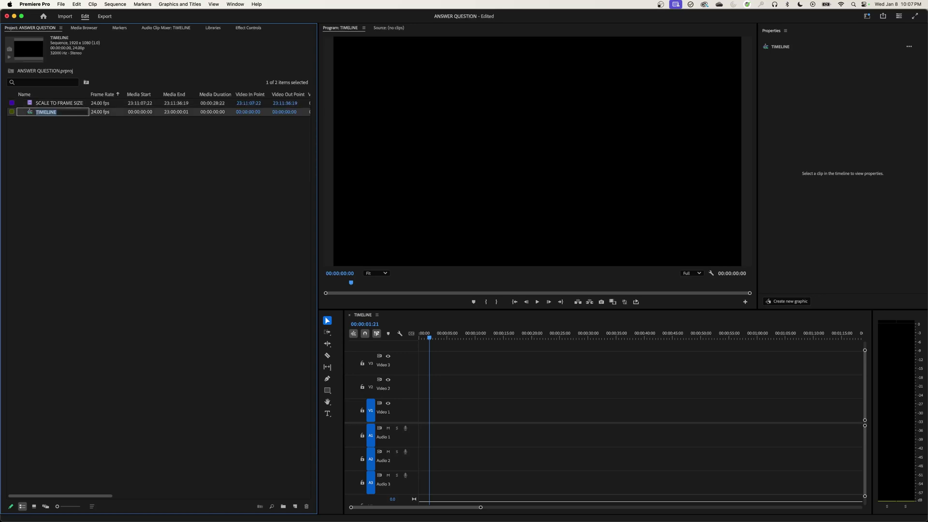
Place the SCALE TO FRAME SIZE clip at the start of Video 1, keep the existing sequence settings and select it
left_click_drag(31, 104, 486, 401)
left_click(521, 300)
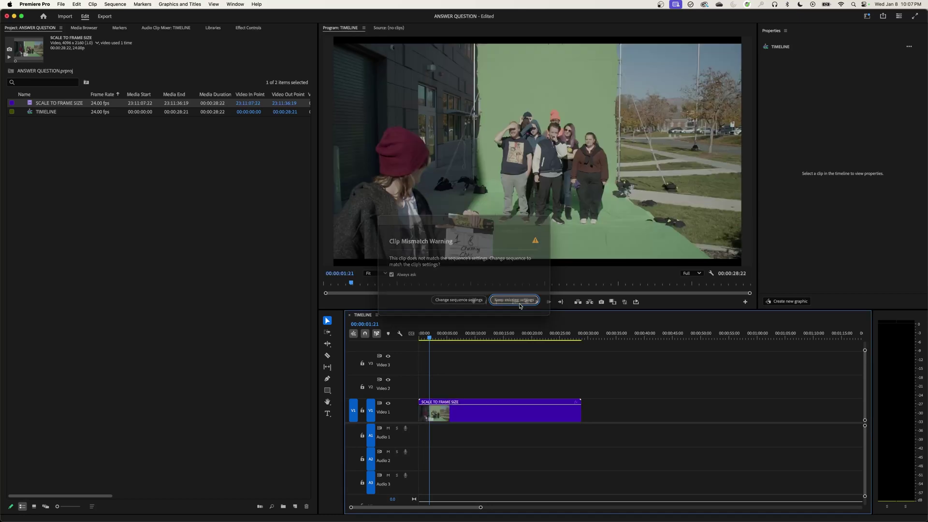
left_click(466, 418)
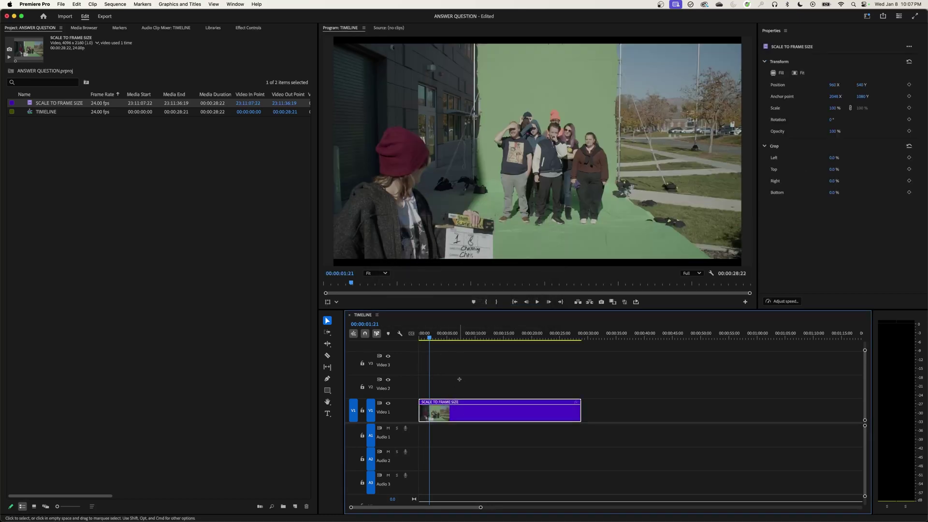
Set Default Media Scaling to Fit to frame in the Media settings
left_click(110, 258)
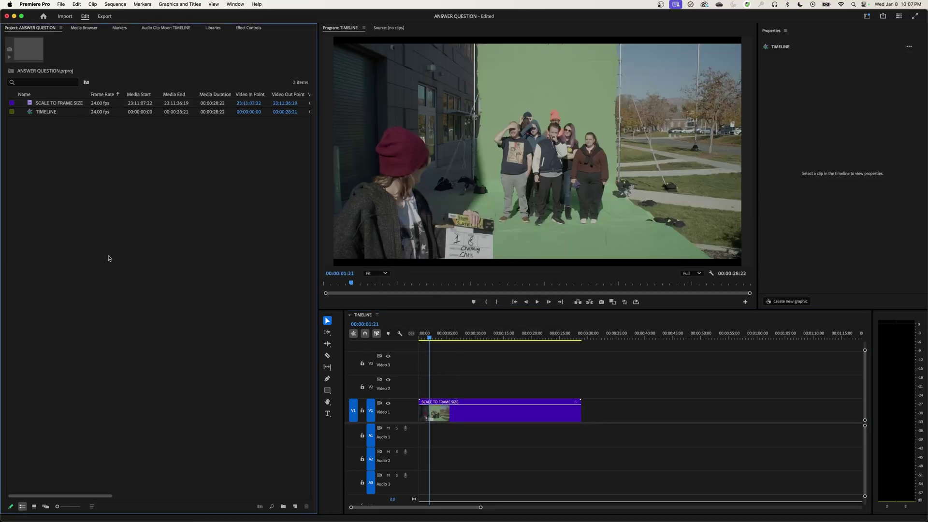
left_click(46, 3)
mouse_move(49, 28)
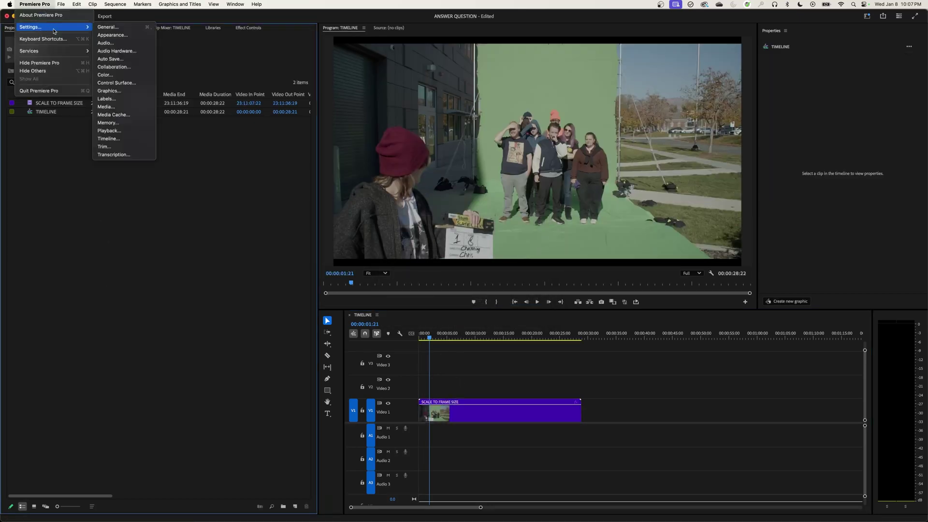
left_click(112, 106)
left_click(484, 195)
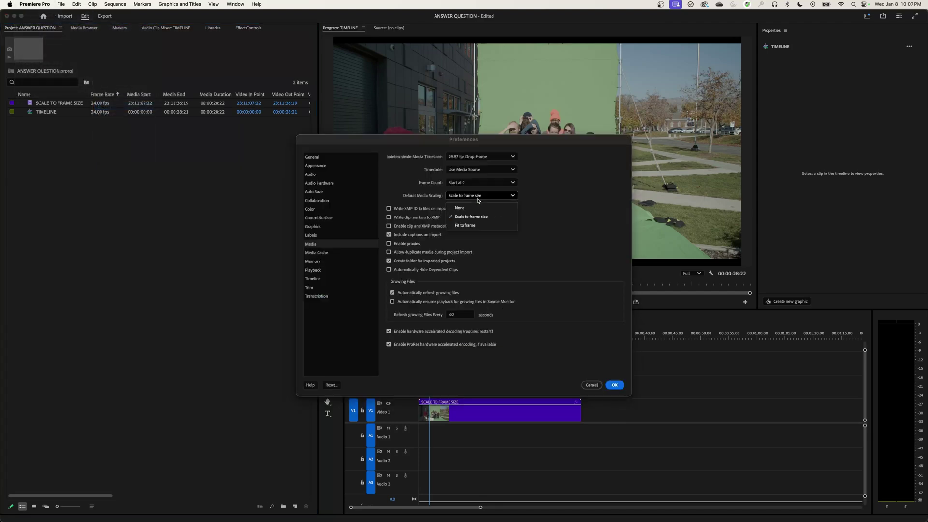
left_click(487, 234)
left_click(614, 385)
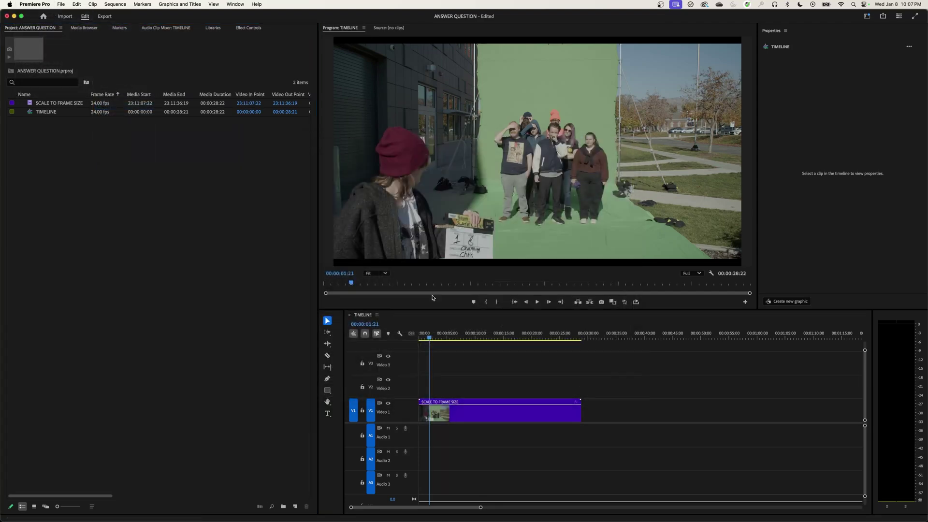
Import the A010_05312311_C009 clip into the project again and rename it FIT TO FRAME
double_click(105, 157)
left_click(596, 336)
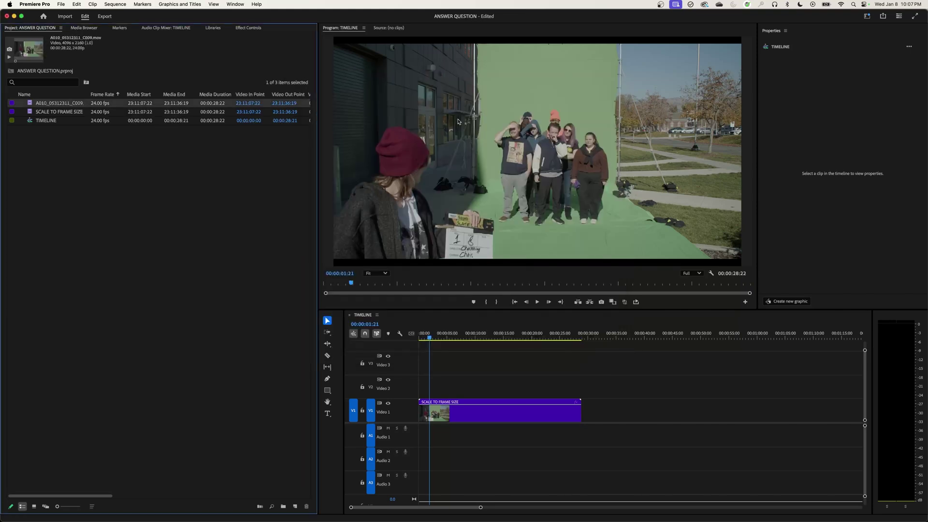
left_click(59, 103)
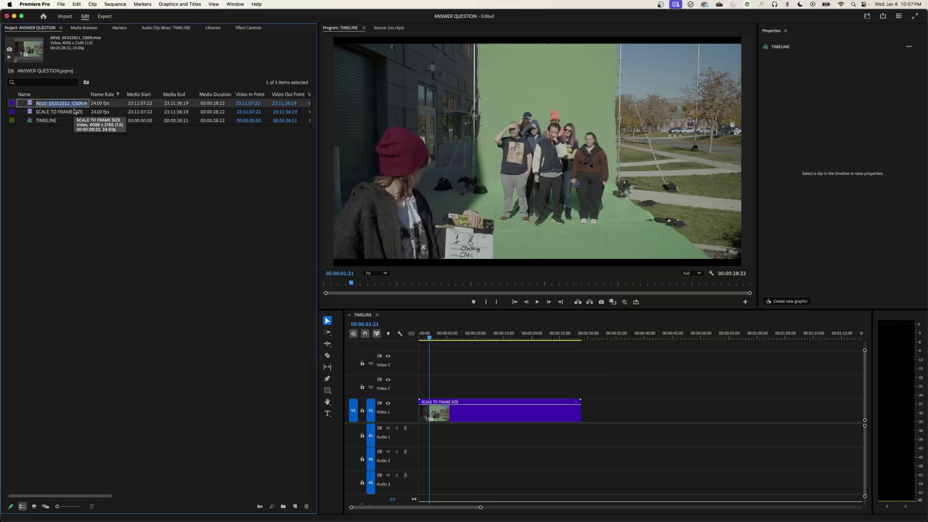
type("FIT TO FRAME")
key("Return")
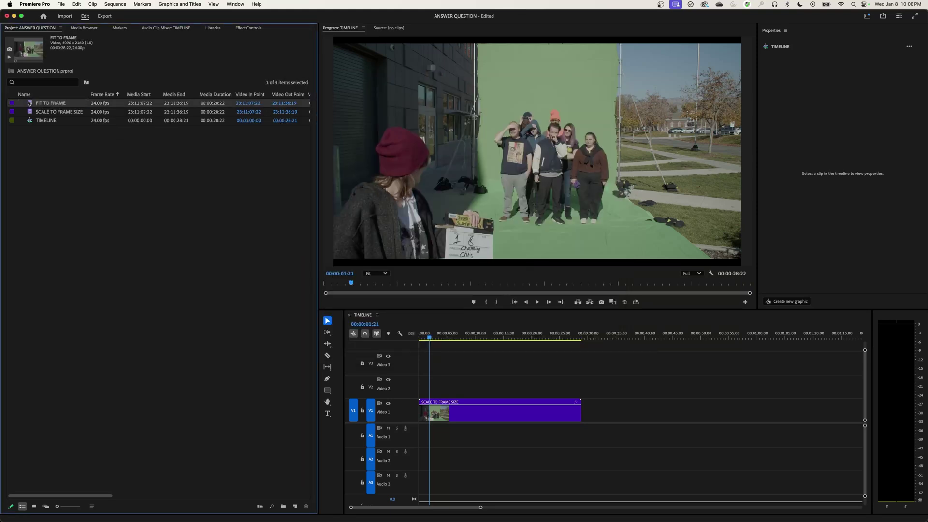
Place the FIT TO FRAME clip on Video 1 directly after the SCALE TO FRAME SIZE clip and compare their opening frames
left_click_drag(139, 166, 582, 407)
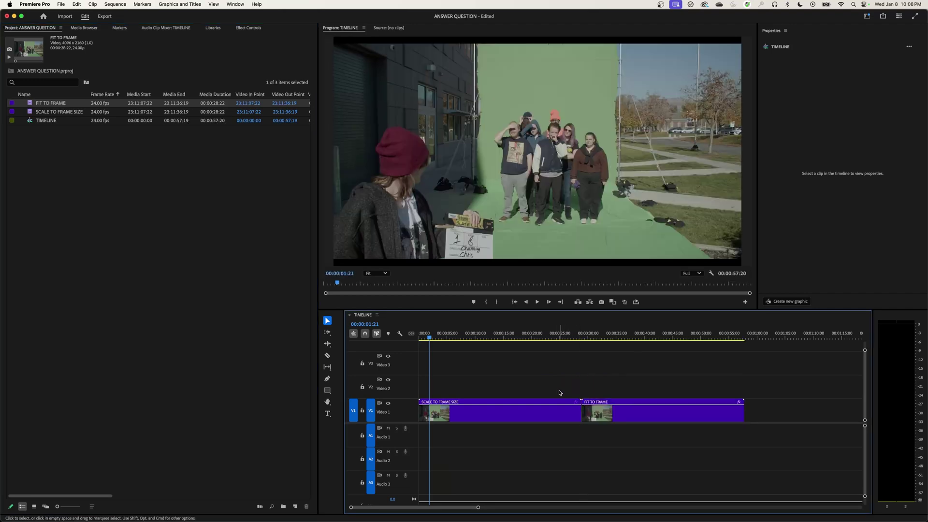
left_click(582, 337)
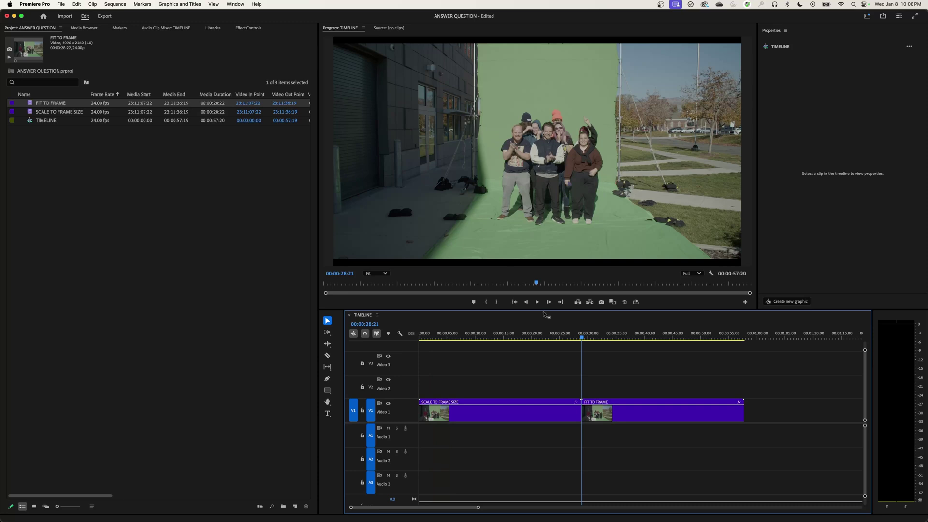
key("Right")
key("Home")
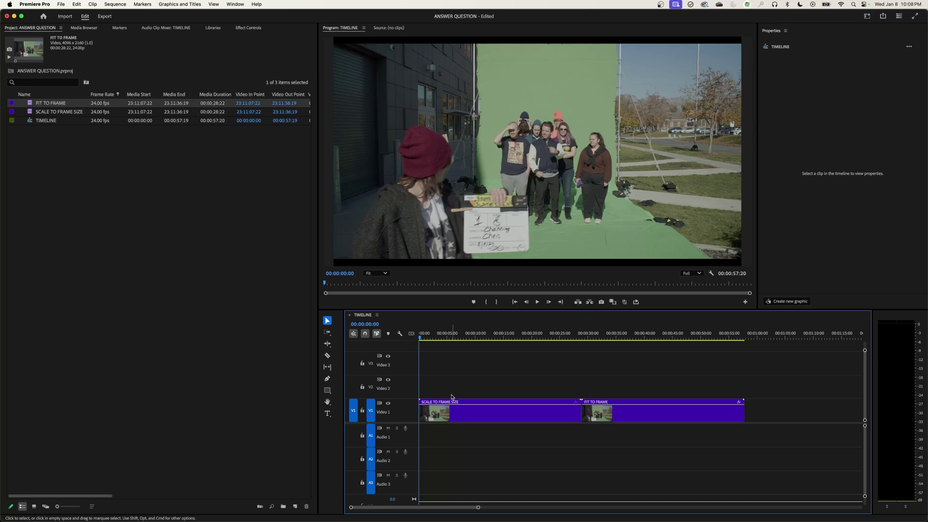
key("Down")
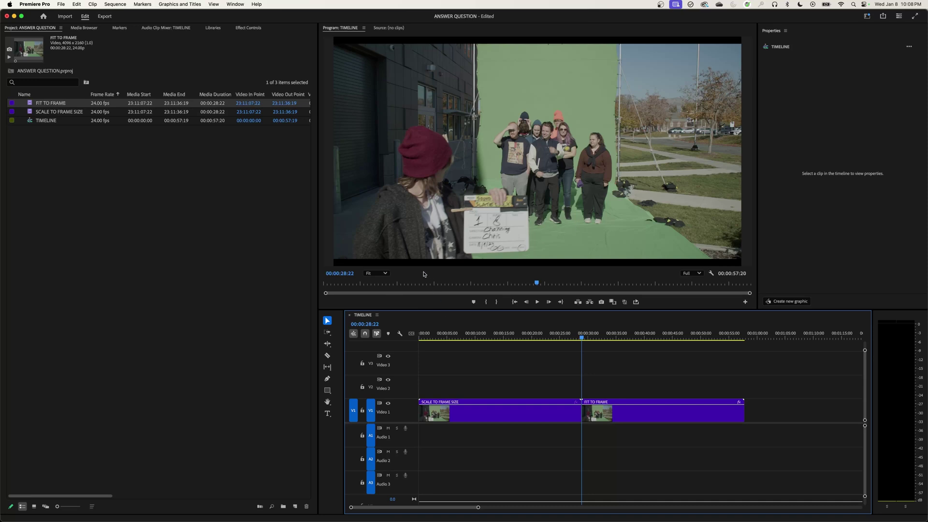
key("Home")
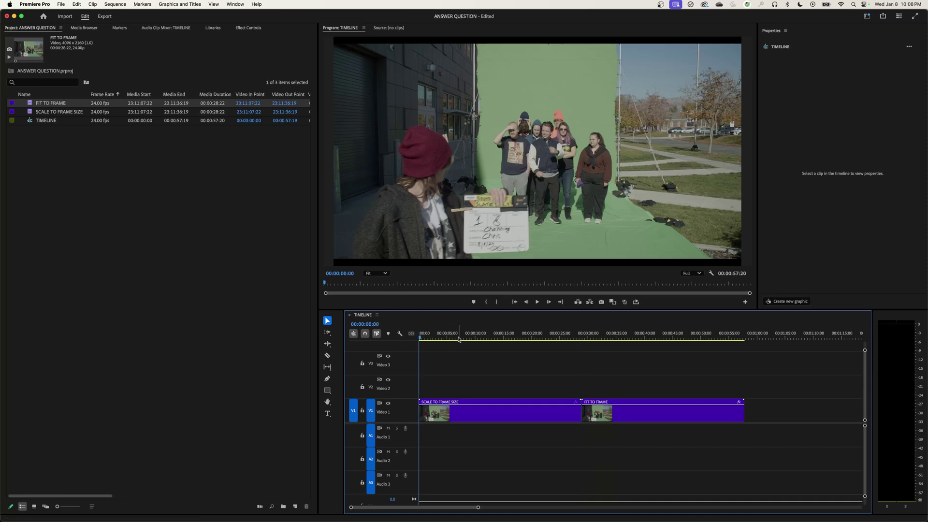
Compare the Motion scale values of the SCALE TO FRAME SIZE and FIT TO FRAME clips in Effect Controls
left_click(248, 27)
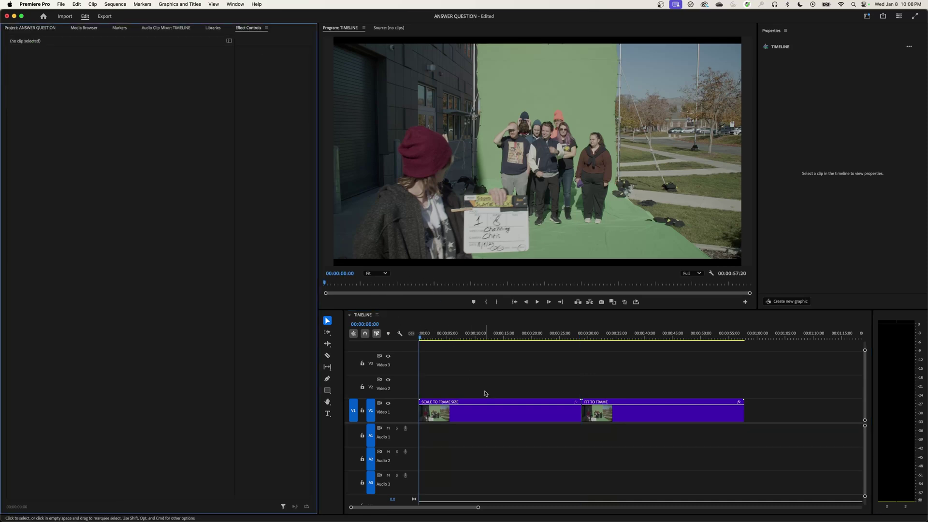
left_click(476, 411)
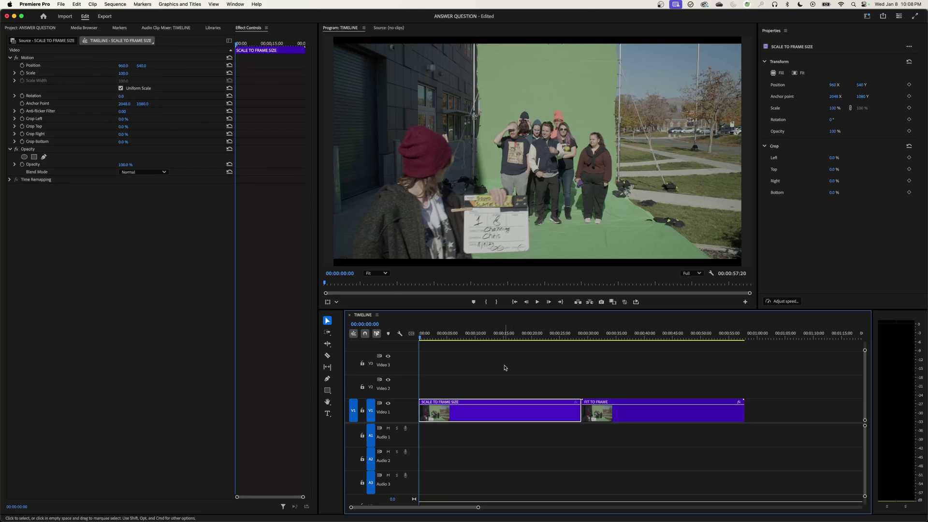
key("Down")
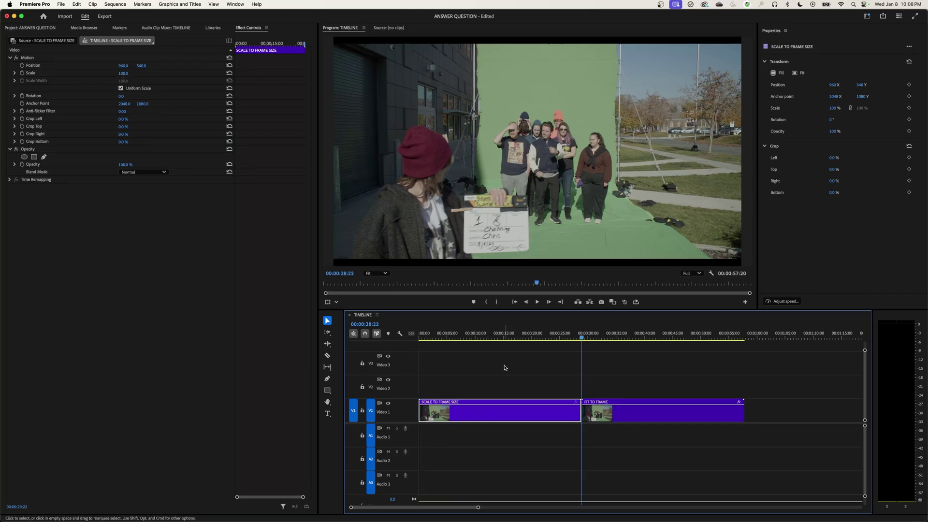
left_click(637, 416)
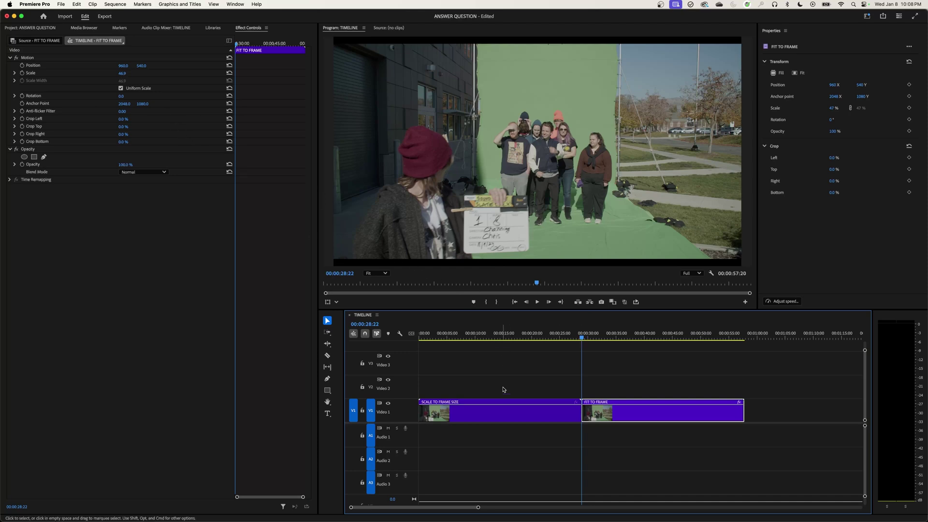
left_click(517, 419)
left_click(624, 415)
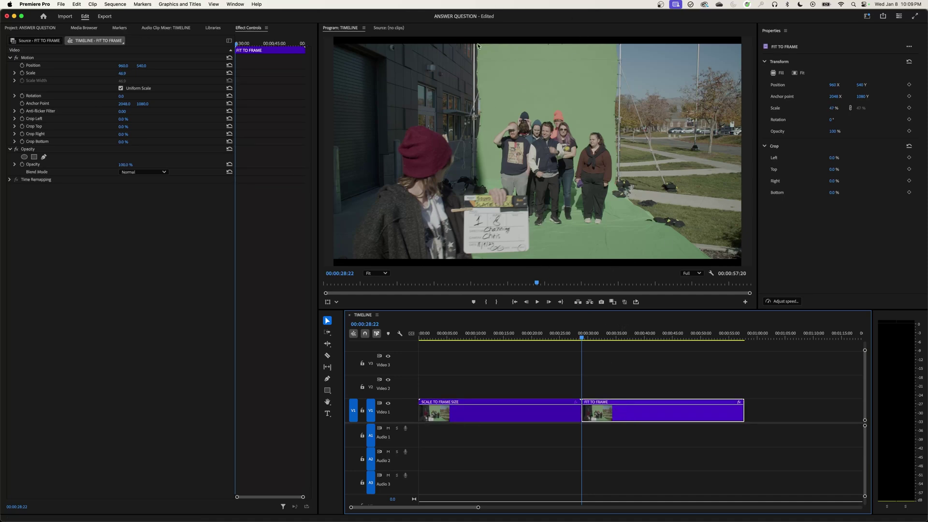
left_click(474, 411)
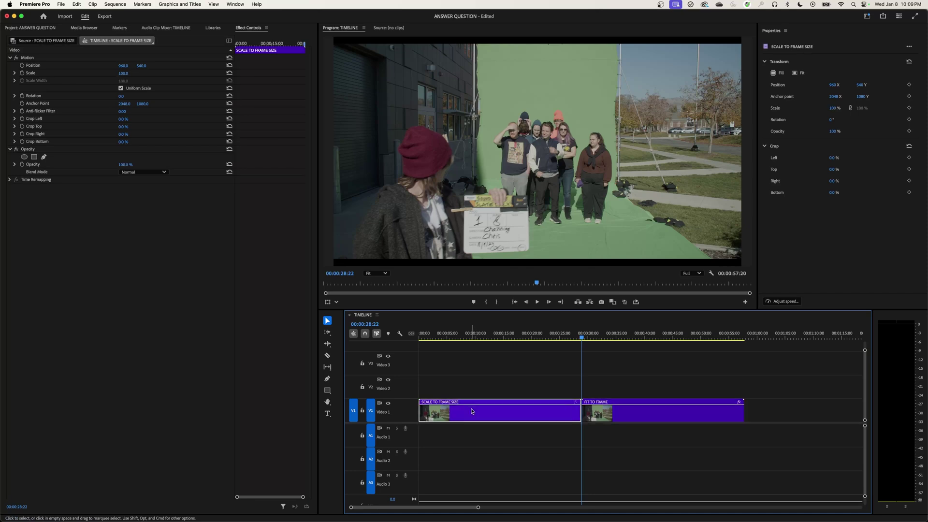
Return the playhead to the sequence start and set the SCALE TO FRAME SIZE clip's Scale to 300
left_click_drag(502, 345, 419, 339)
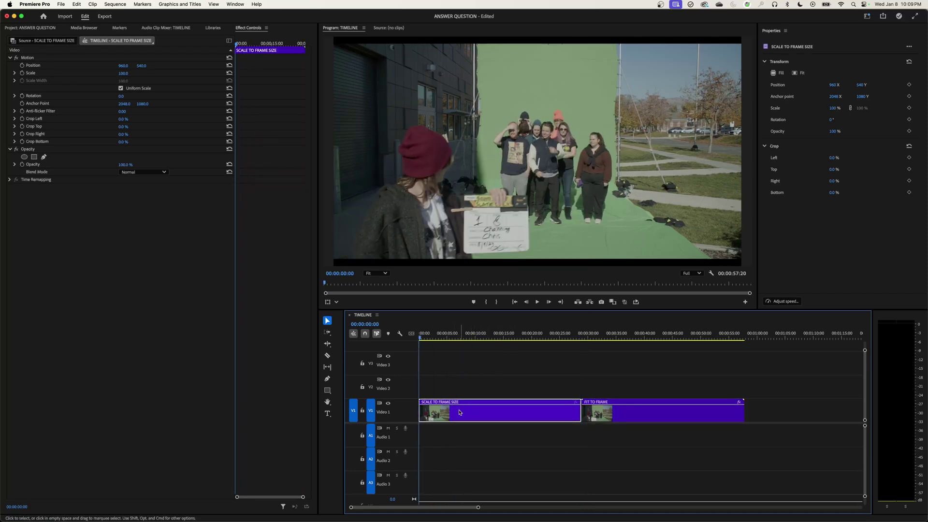
left_click(121, 74)
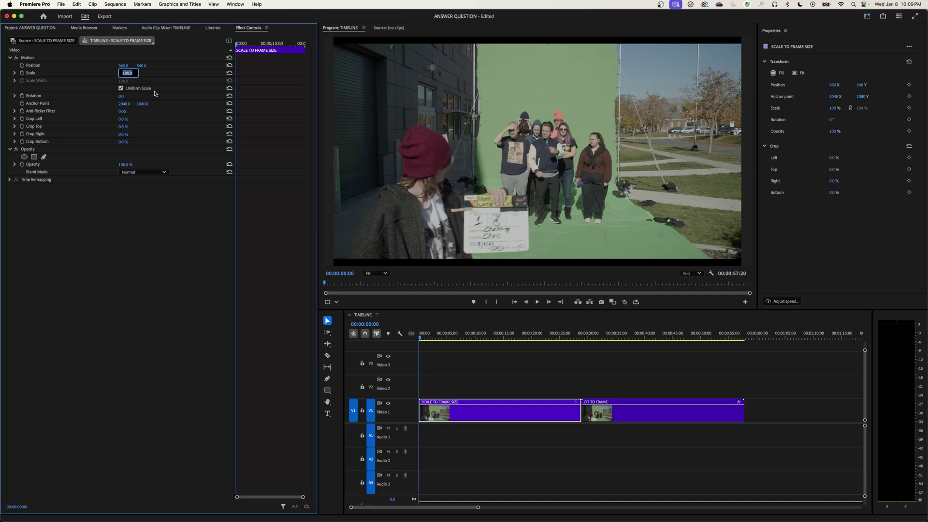
type("300")
key("Return")
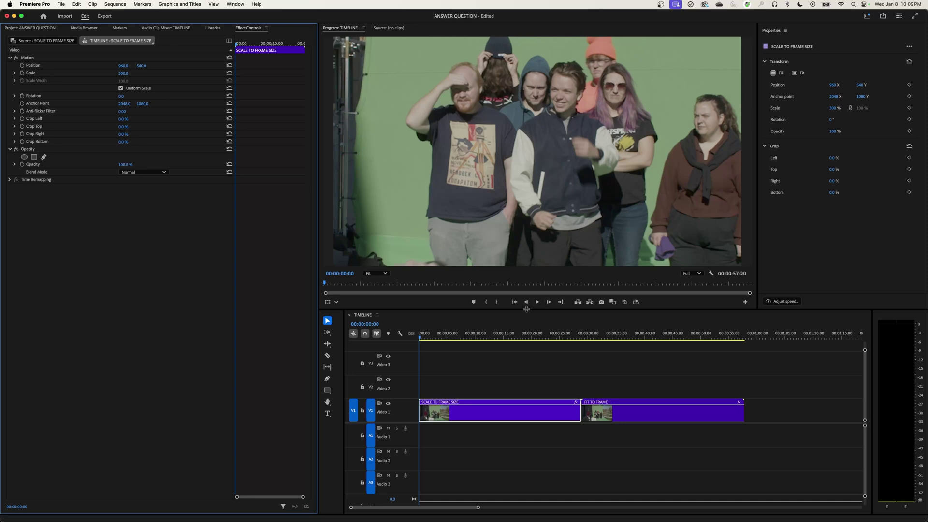
Select the FIT TO FRAME clip at its first frame, switch to Calculator and compute 46.9 × 3
key("Down")
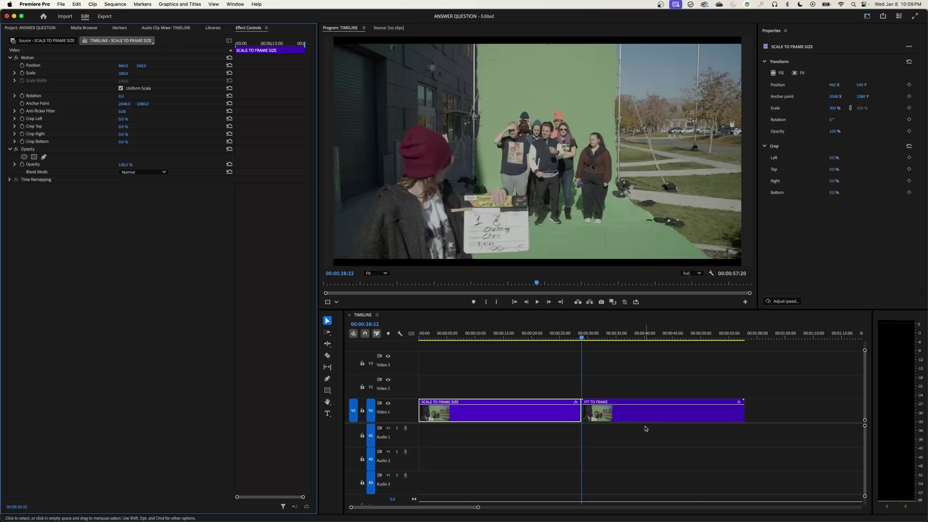
left_click(624, 418)
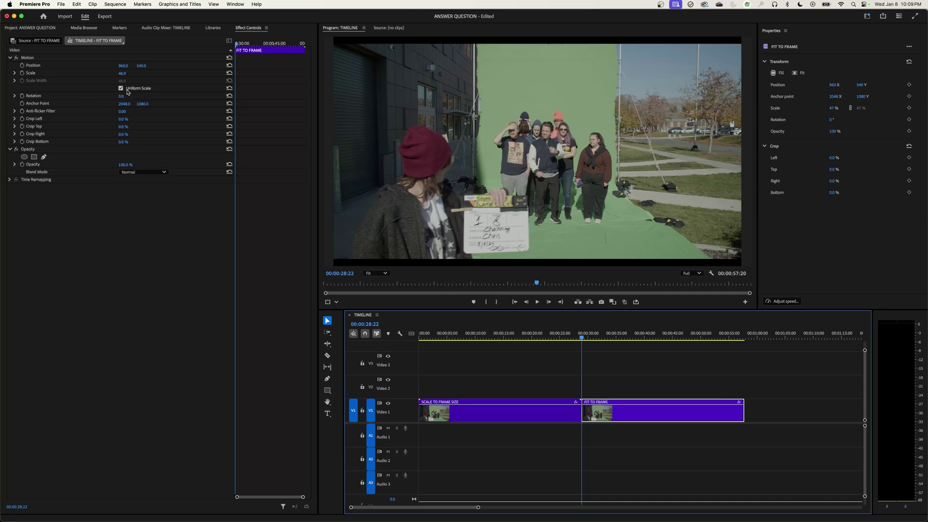
key("ctrl+alt+c")
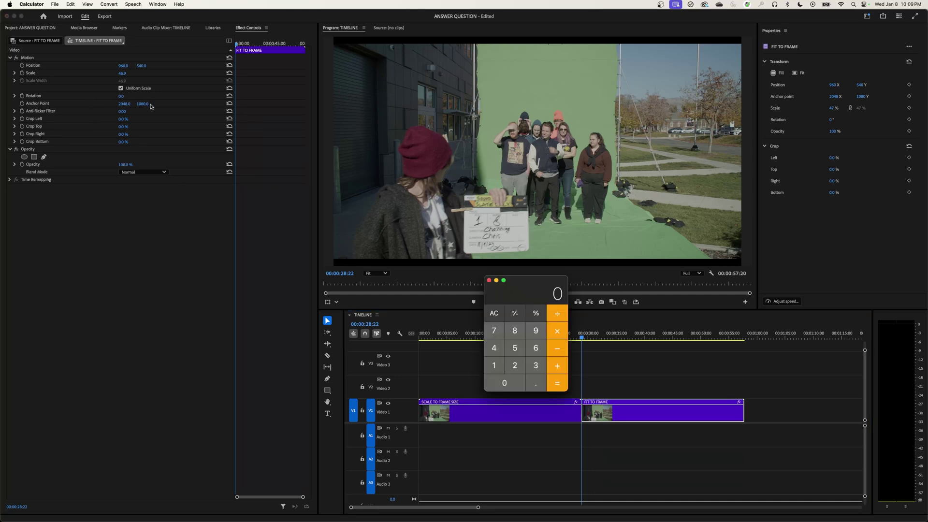
type("46.")
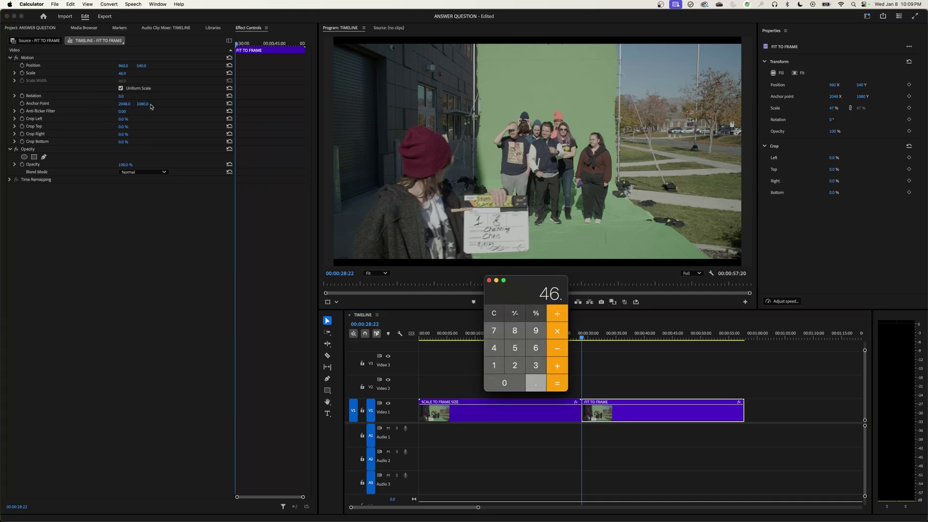
type("9*3=")
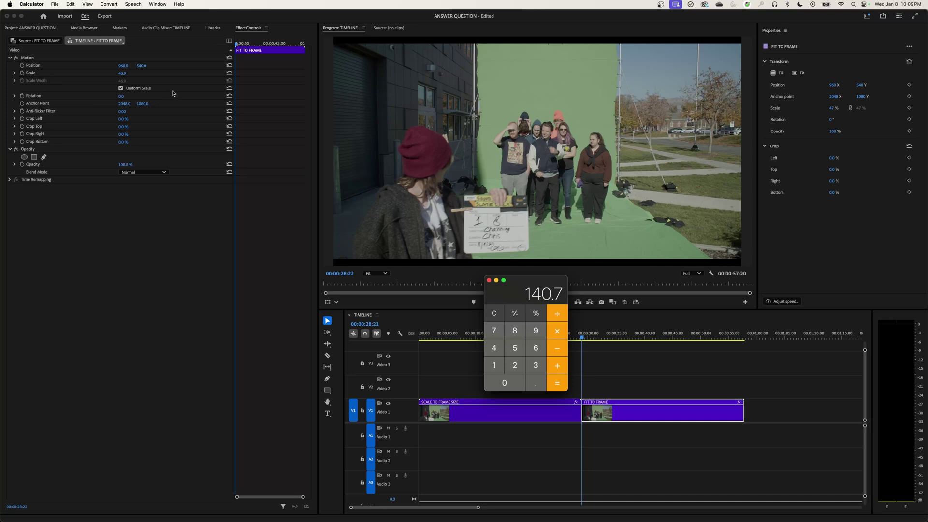
Return to Premiere Pro and set the FIT TO FRAME clip's Scale to 140.7
left_click(110, 124)
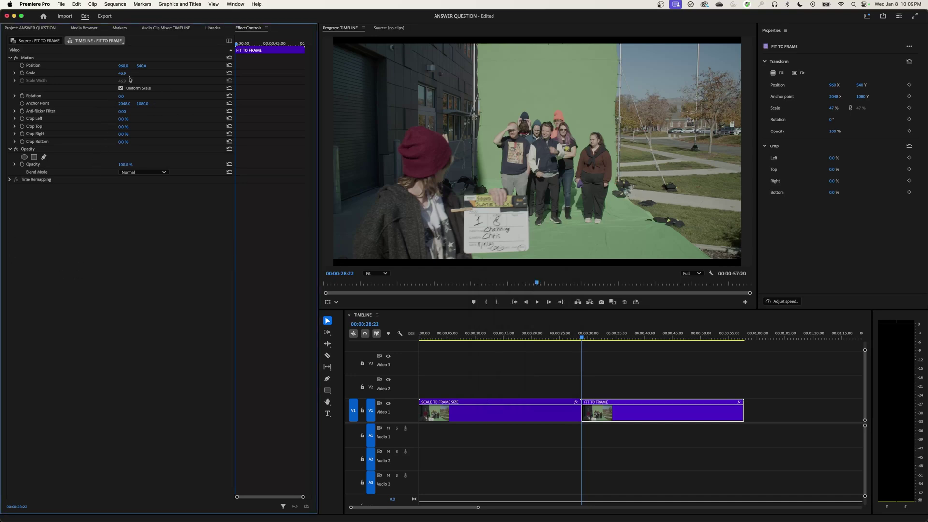
left_click(125, 73)
key("Escape")
left_click(123, 73)
type("140.7")
key("Return")
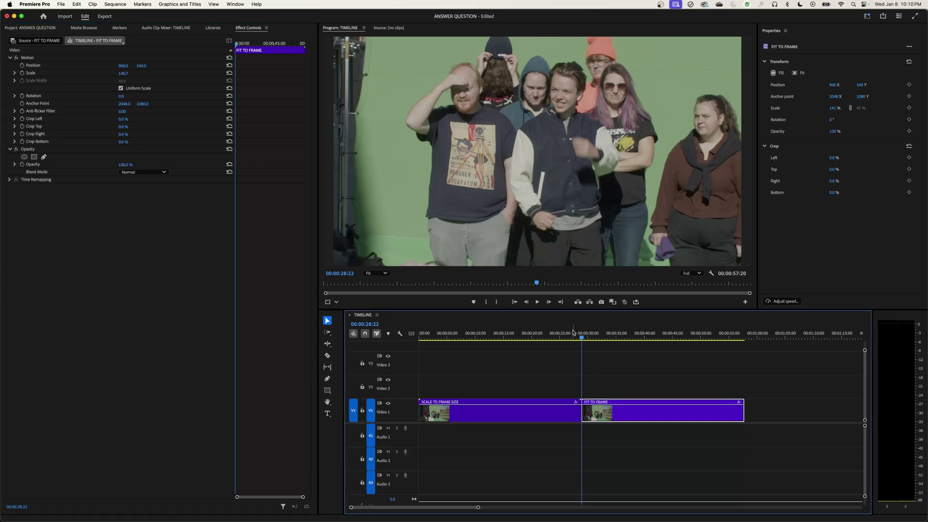
Compare the sharpness of both clips' enlarged first frames in the maximized Program monitor, and restore the normal layout
key("Home")
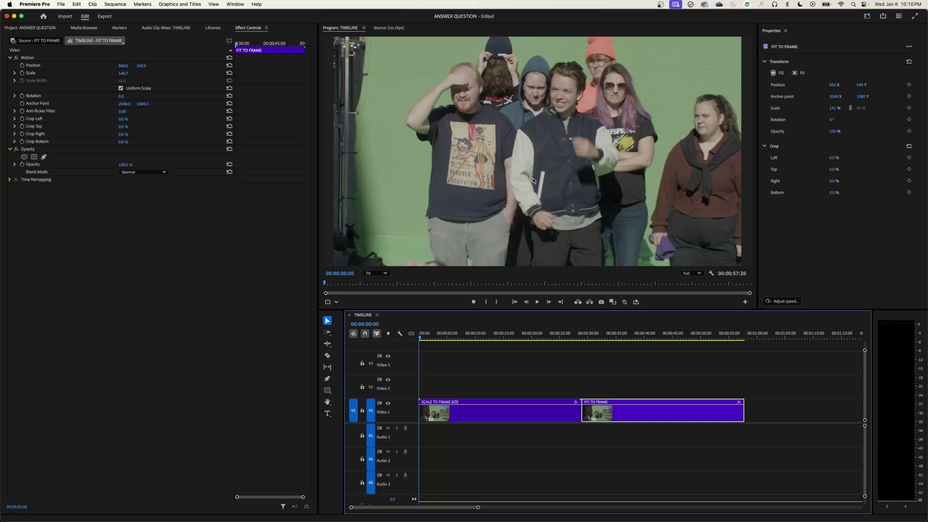
key("grave")
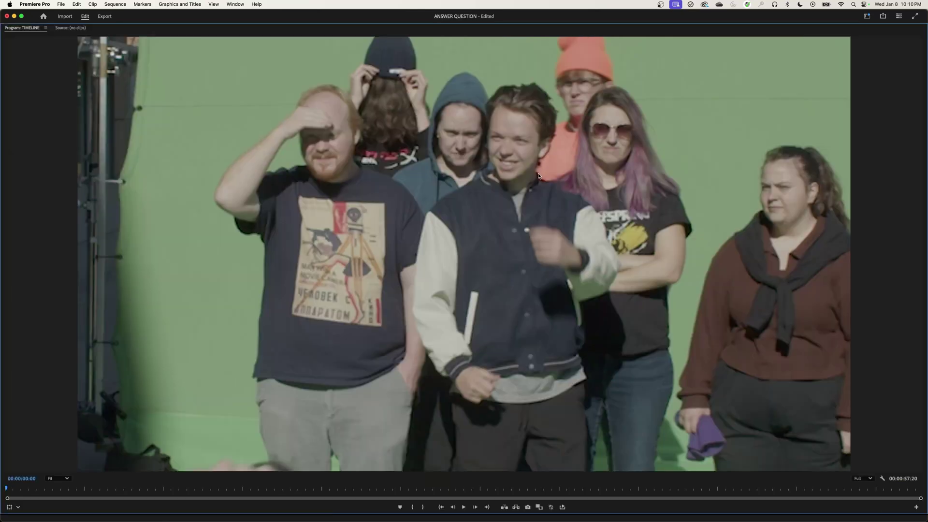
key("grave")
key("grave")
key("Down")
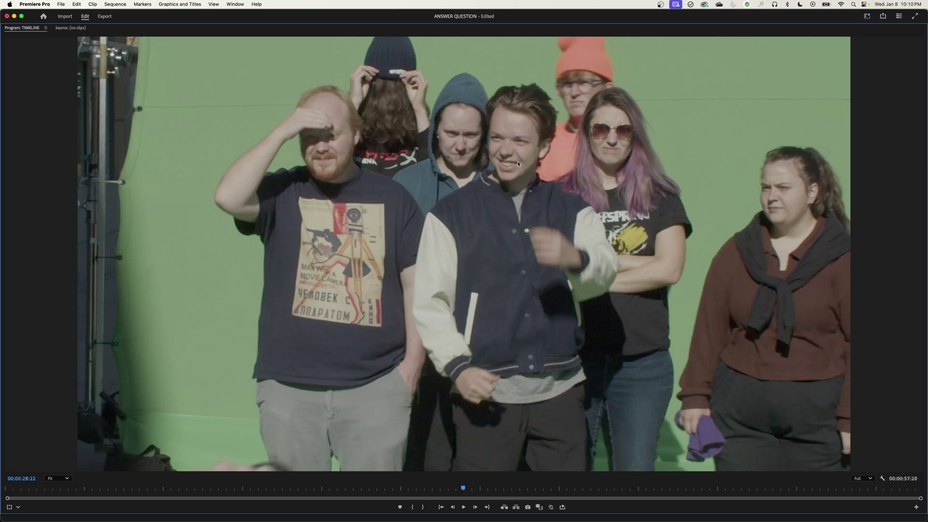
key("grave")
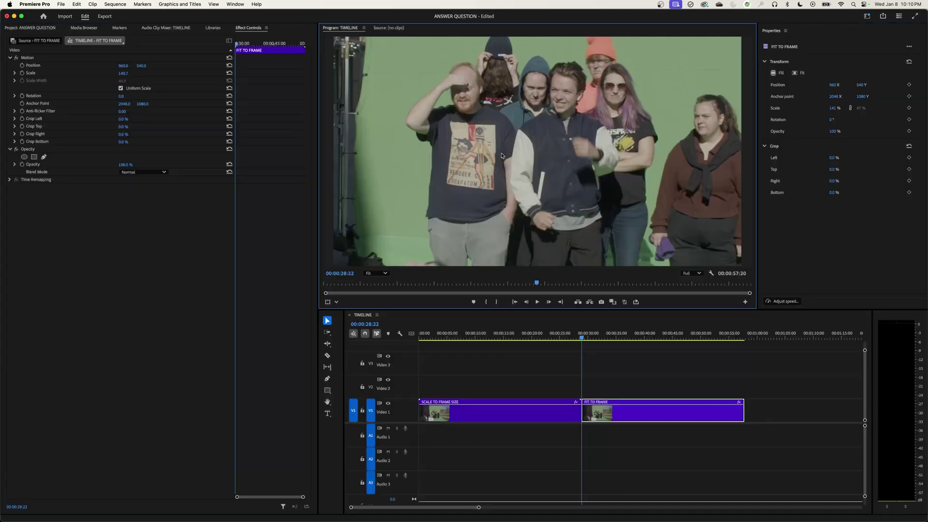
Select the SCALE TO FRAME SIZE clip and compare its first frame with that of the FIT TO FRAME clip
key("Up")
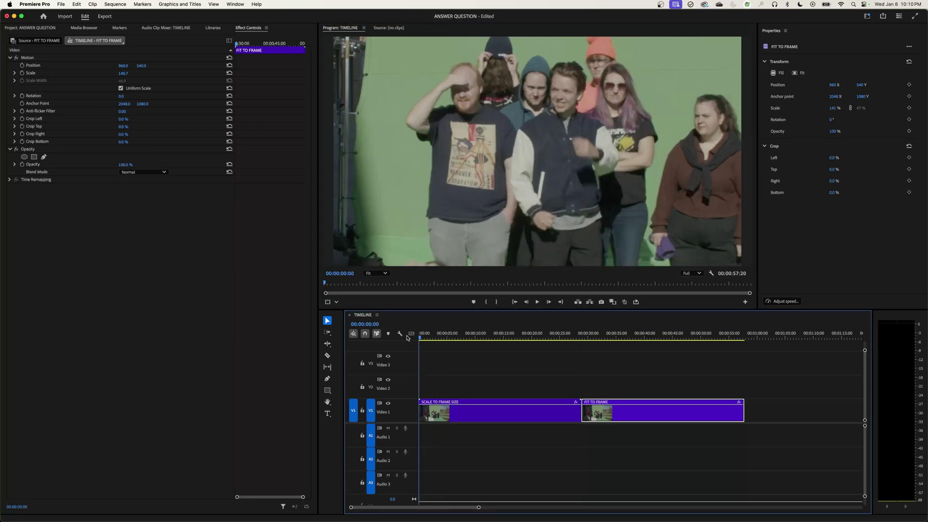
left_click(447, 419)
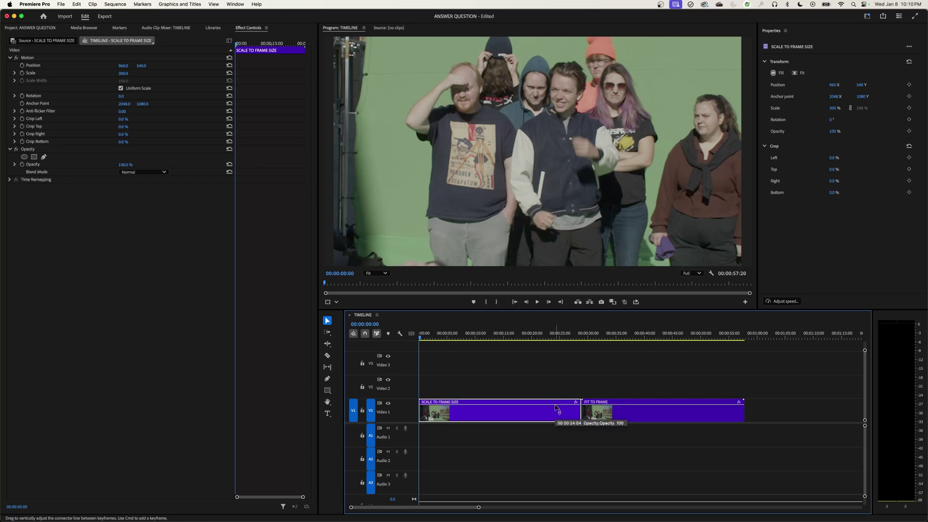
key("Down")
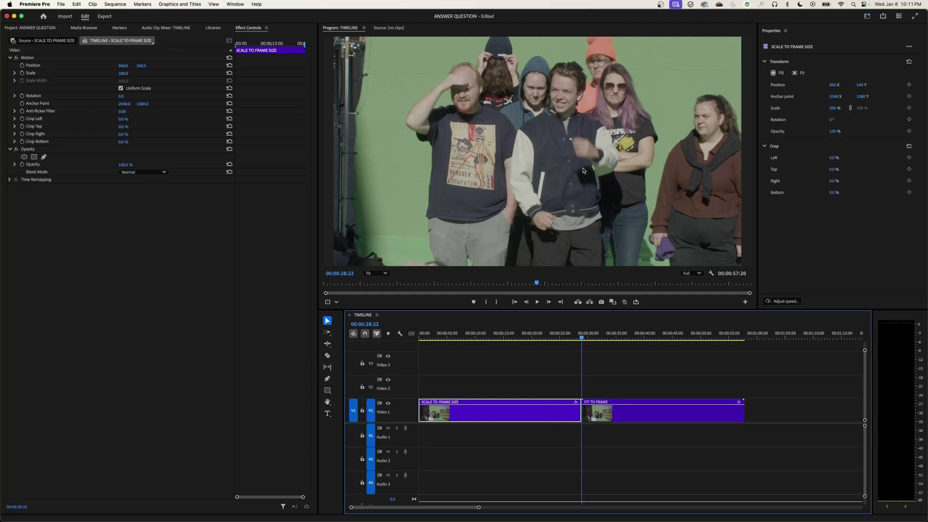
Examine the FIT TO FRAME clip's first frame in the maximized Program monitor and restore the normal layout
key("grave")
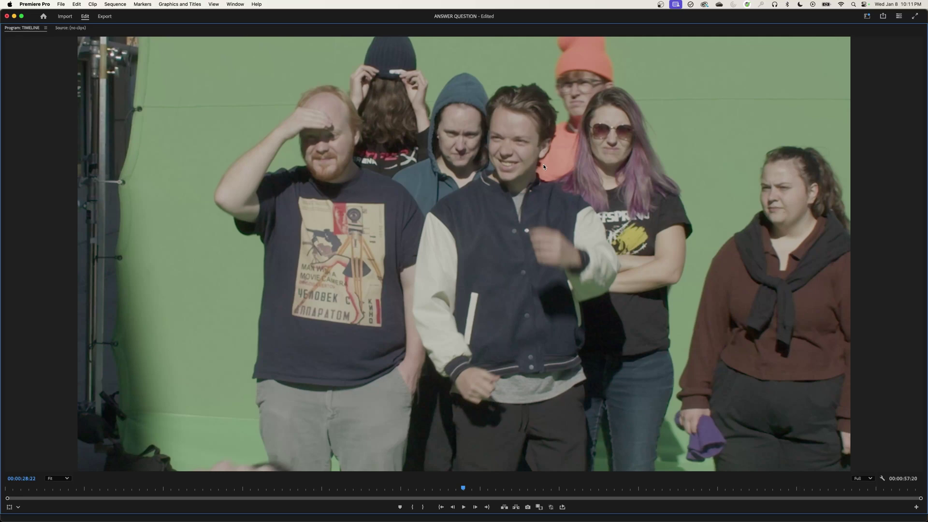
key("grave")
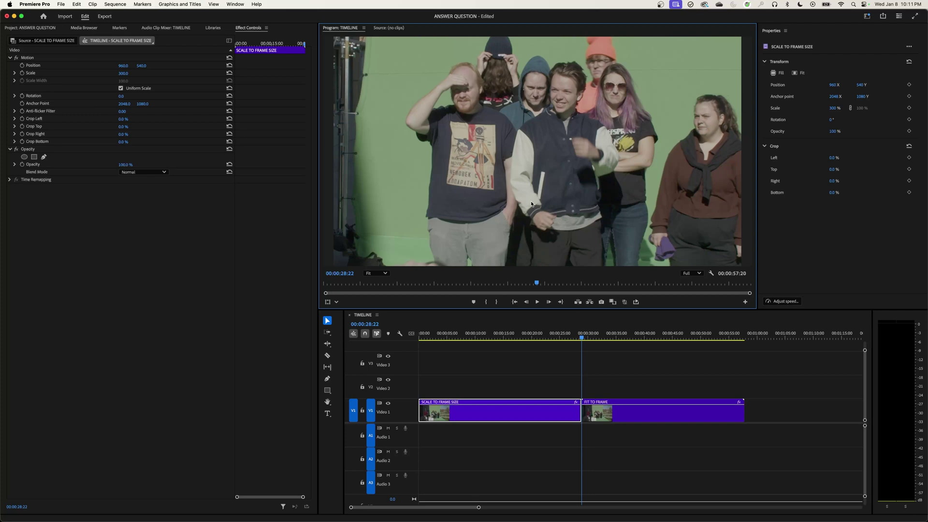
Move the playhead to the end of the sequence, with no clip selected, and bring up the project's media list
left_click(536, 322)
key("Home")
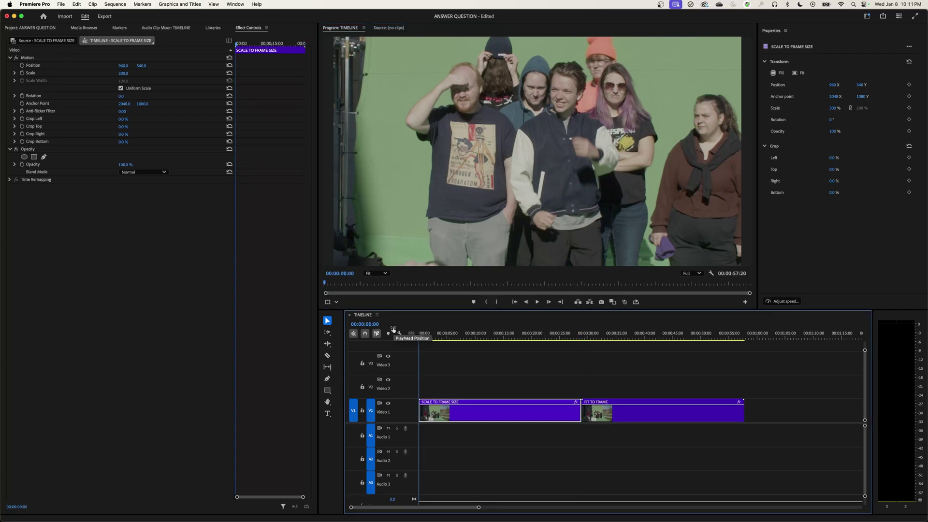
key("End")
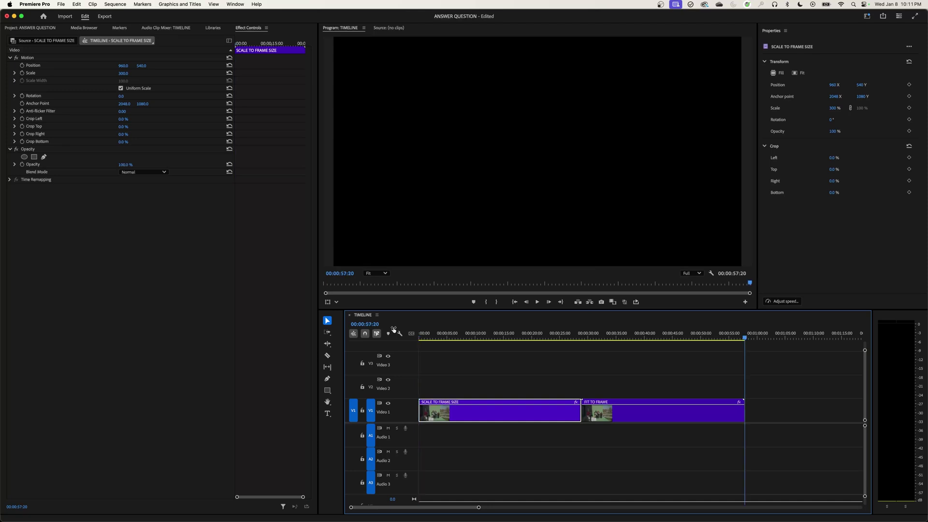
left_click(793, 405)
key("shift+1")
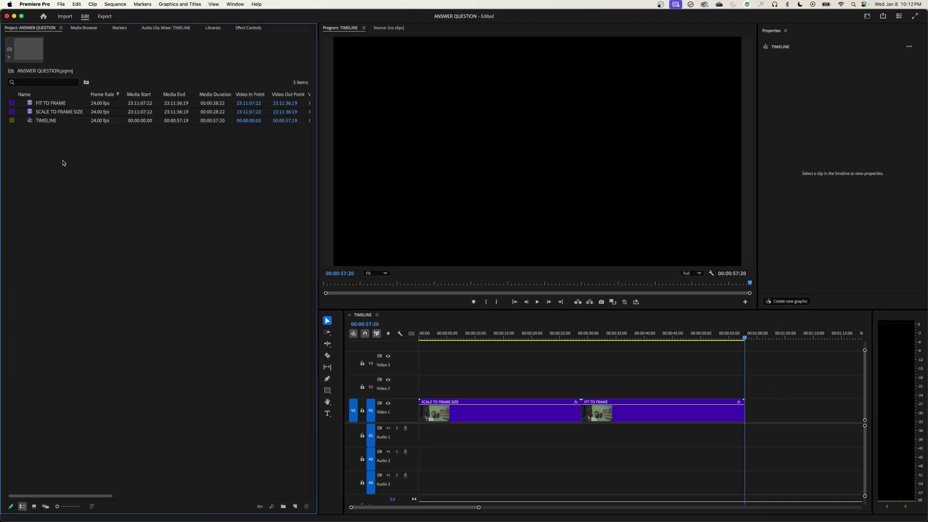
Set the Default Media Scaling preference to None
double_click(62, 163)
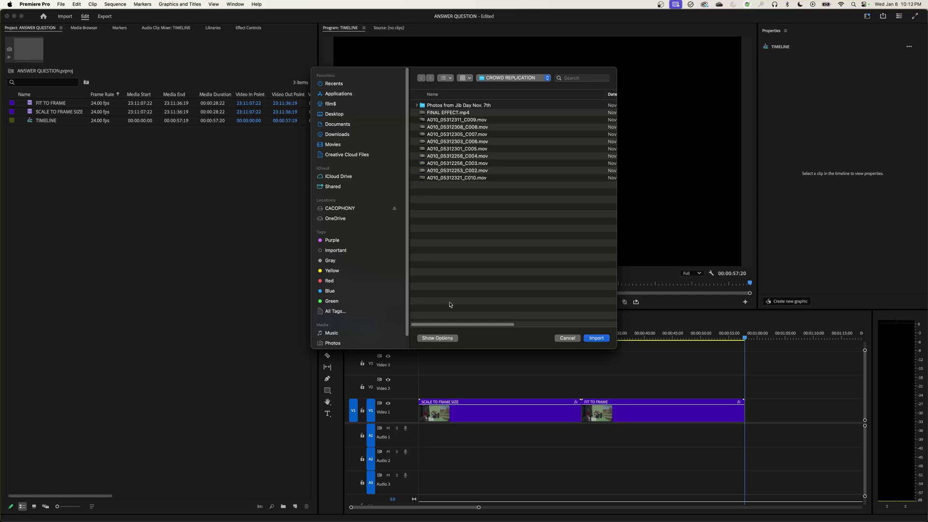
left_click(565, 339)
left_click(35, 4)
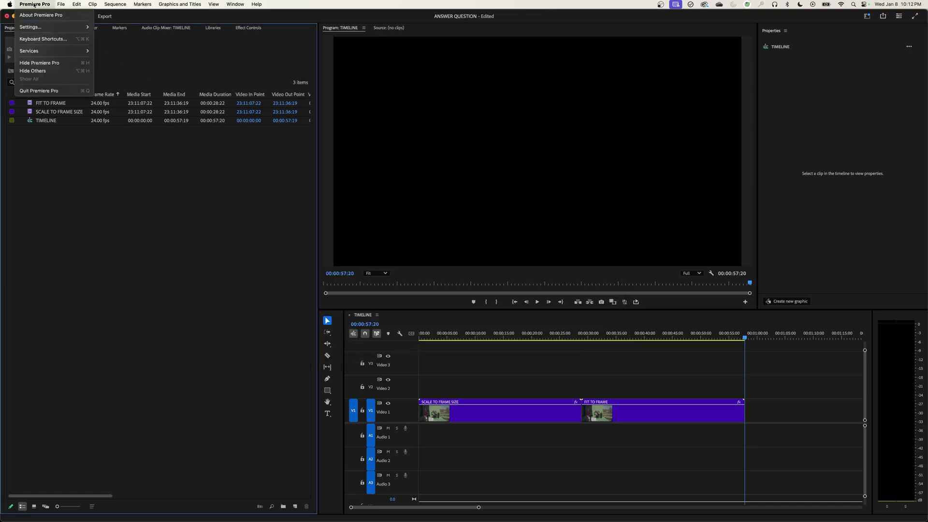
mouse_move(49, 29)
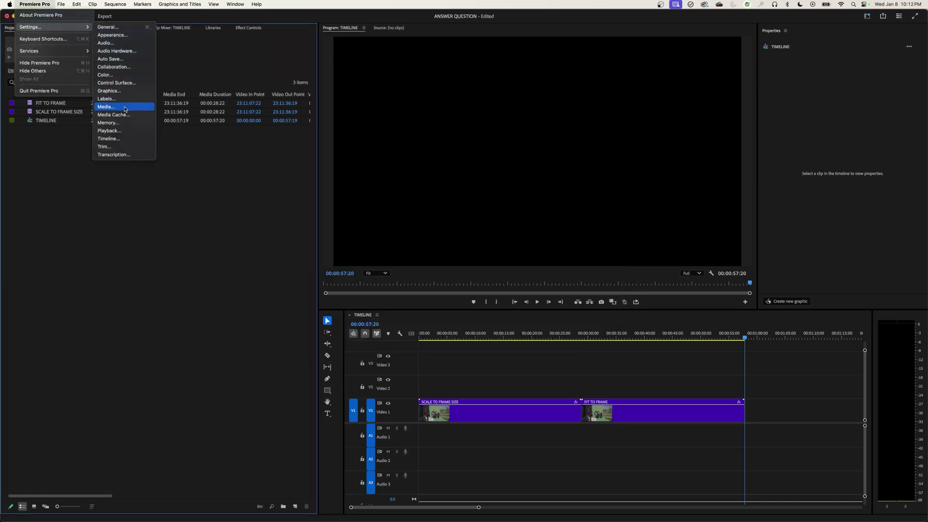
left_click(252, 146)
left_click(476, 196)
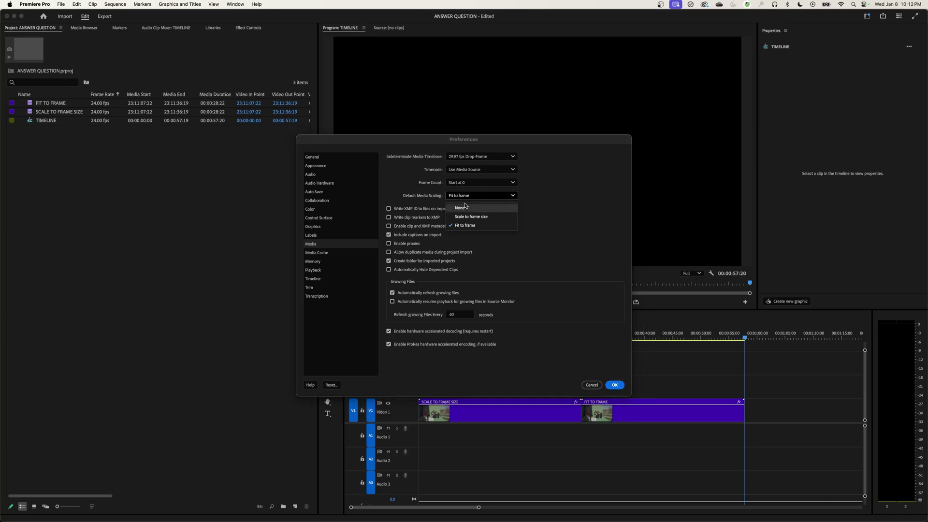
left_click(467, 212)
left_click(614, 385)
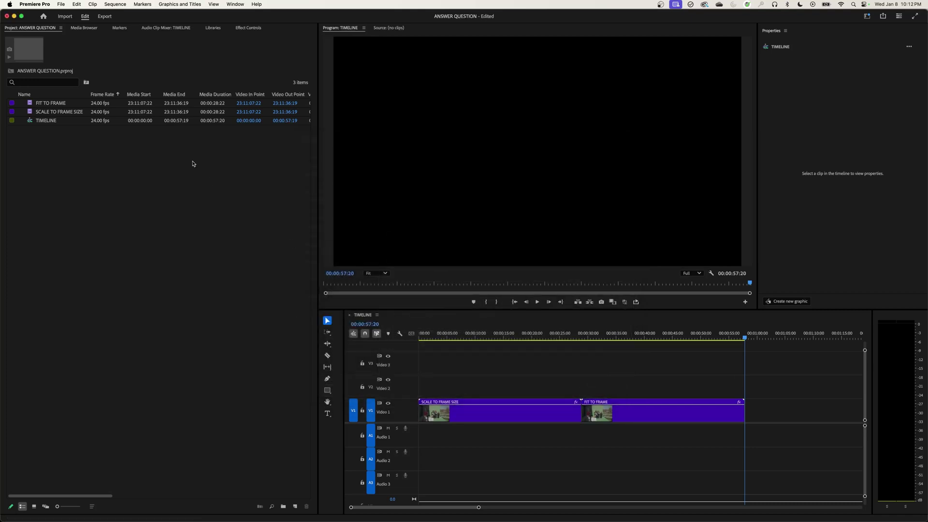
Import A010_05312311_C009.mov from the CROWD REPLICATION folder
double_click(107, 151)
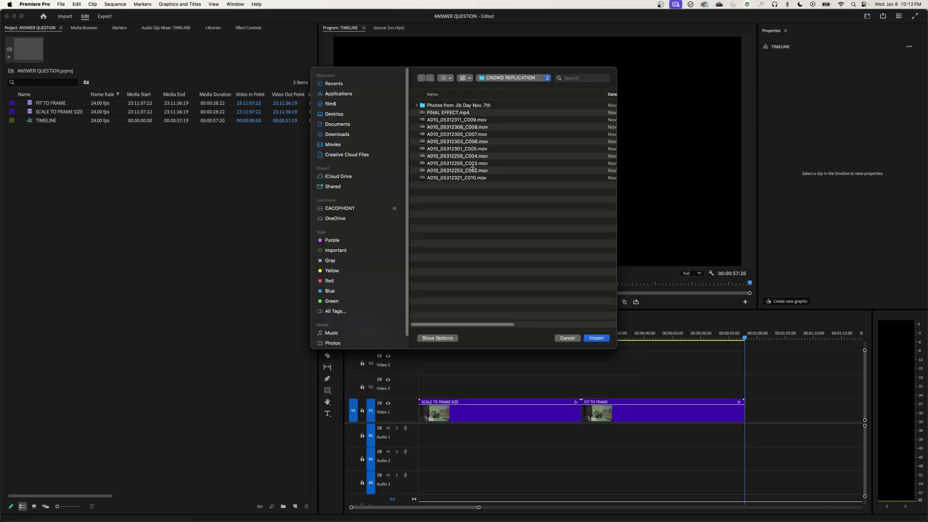
left_click(455, 121)
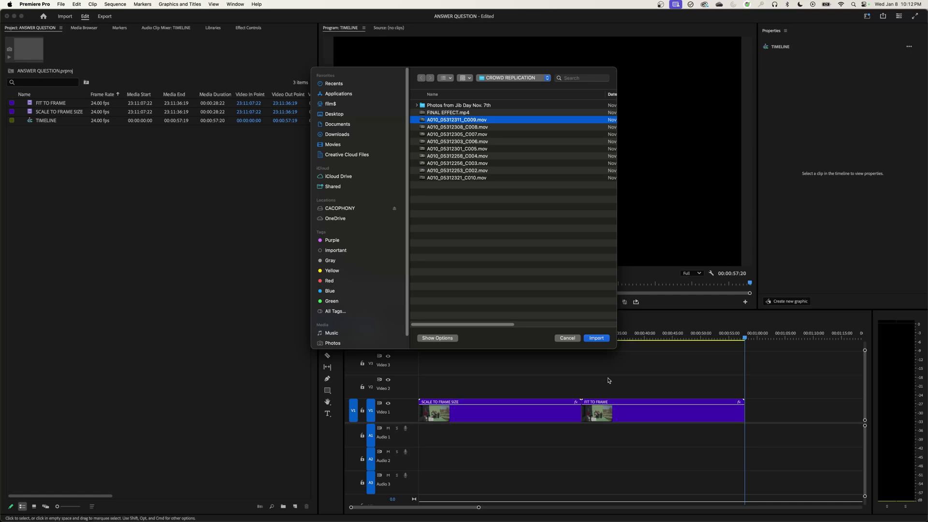
left_click(597, 338)
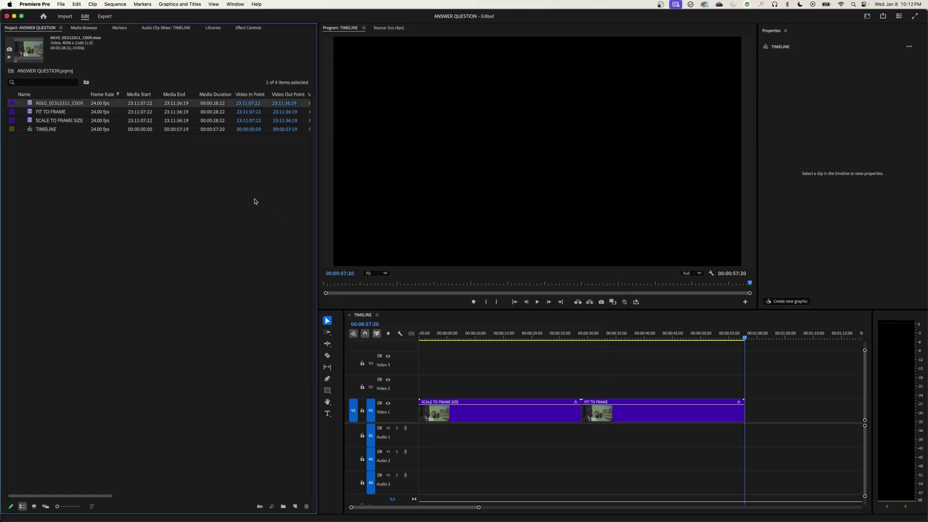
Rename the imported clip as PROPERTIES PANEL
left_click(58, 103)
type("PROP")
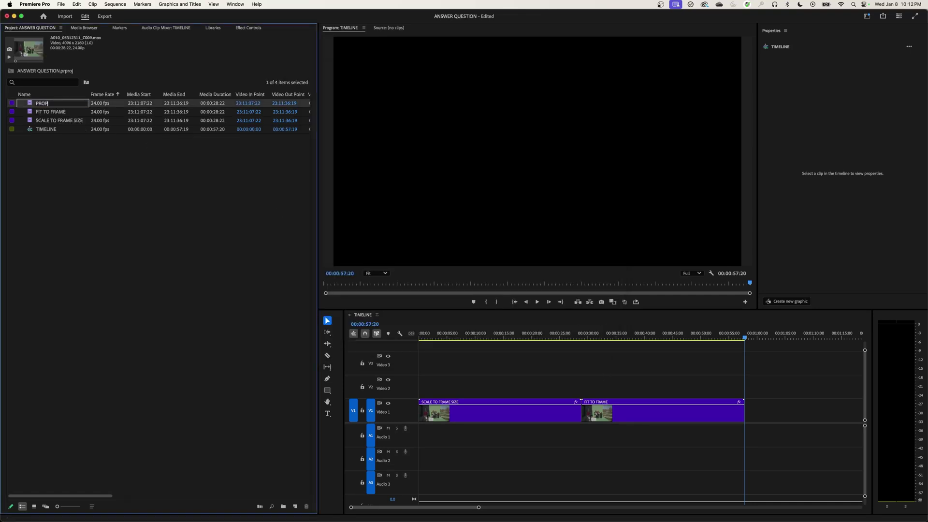
type("ERTIES PANEL")
key("Return")
Place the PROPERTIES PANEL clip on track V1 directly after the FIT TO FRAME clip
left_click(38, 102)
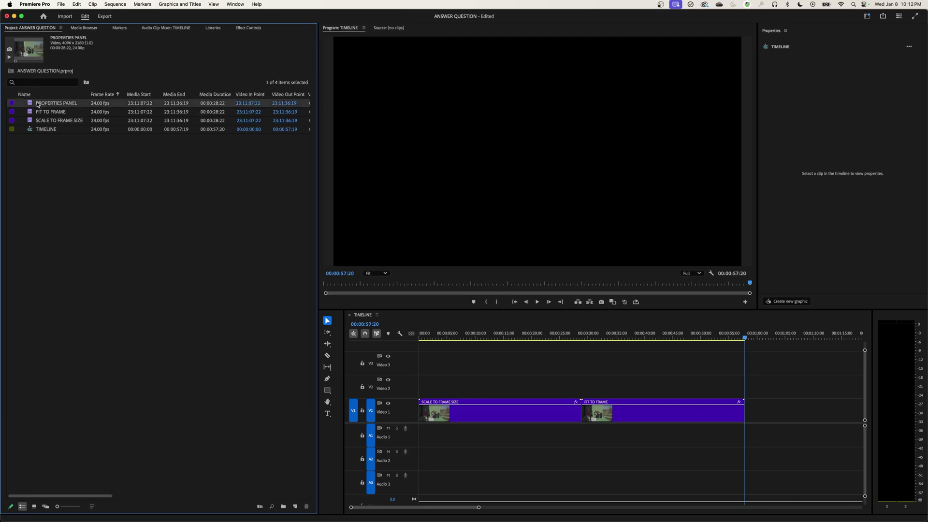
double_click(30, 103)
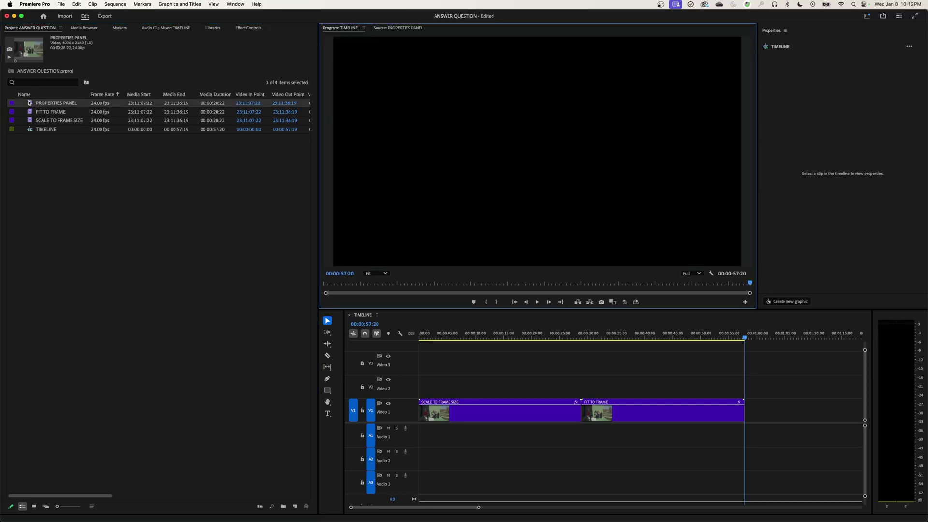
left_click_drag(29, 103, 749, 408)
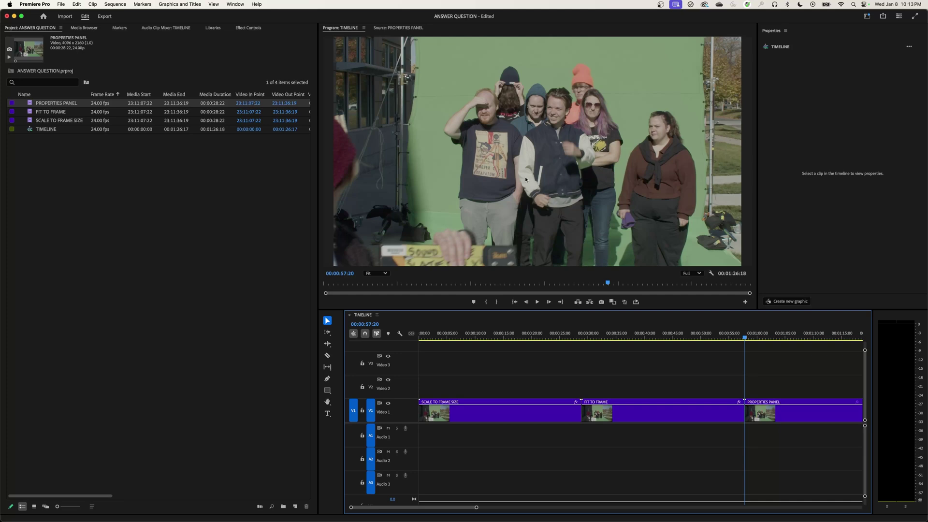
Try repositioning the PROPERTIES PANEL clip directly in the Program monitor, undoing each move
left_click_drag(457, 153, 527, 169)
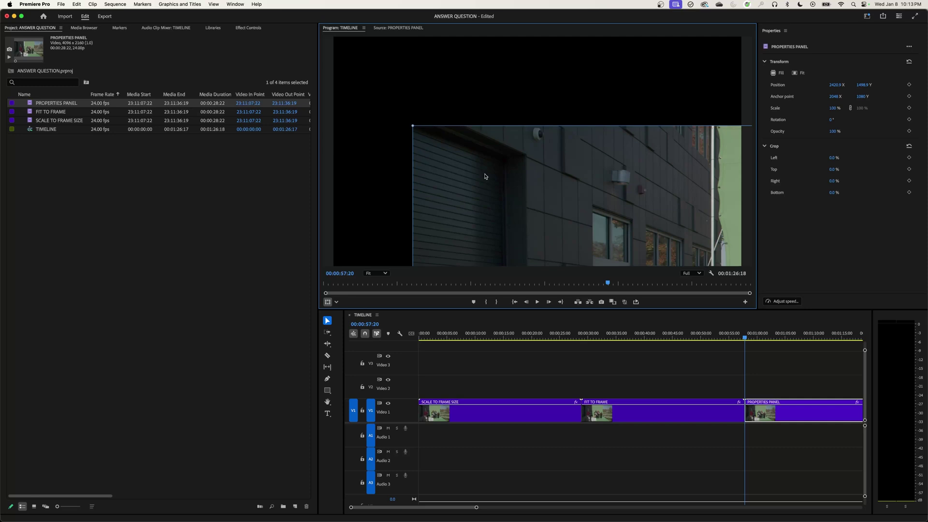
key("super+z")
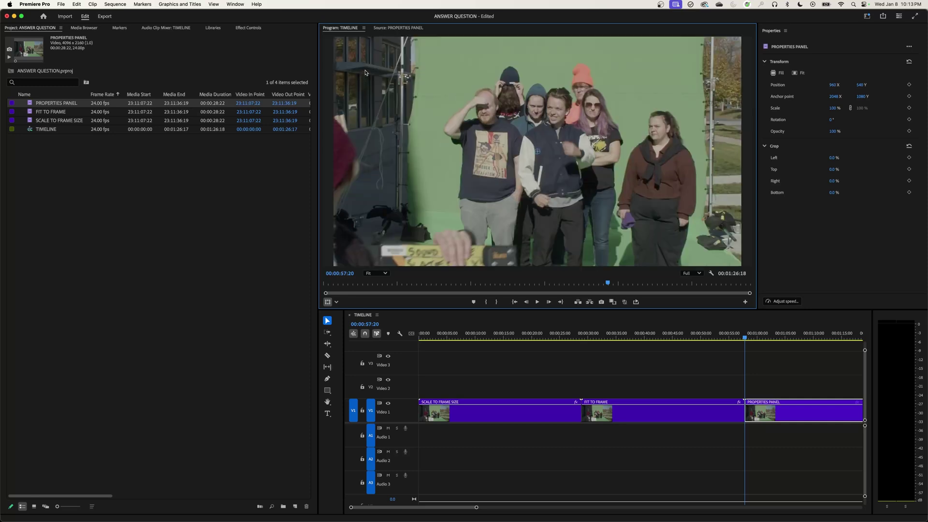
left_click_drag(364, 69, 383, 81)
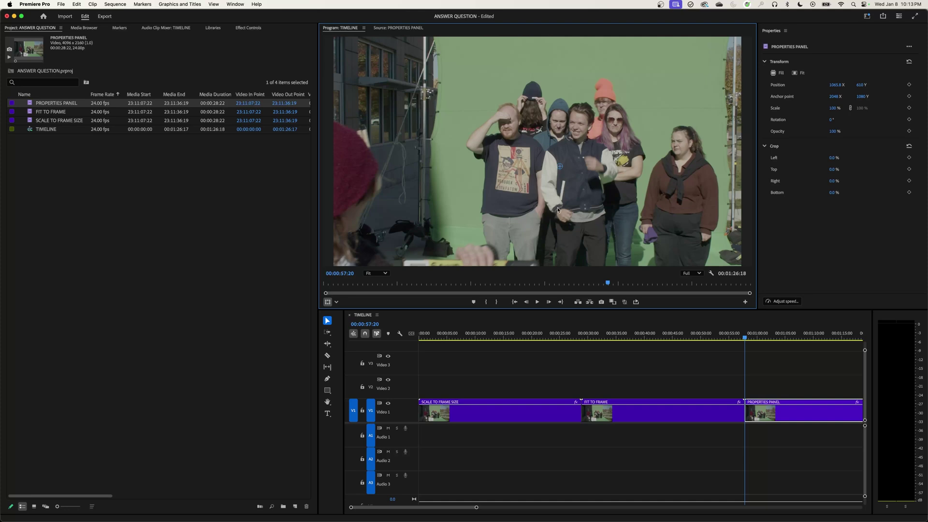
key("super+z")
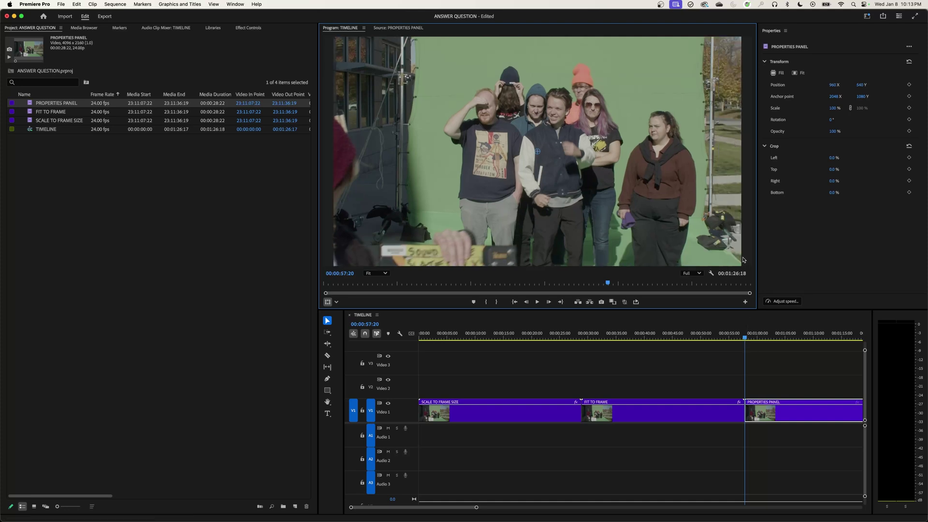
Apply the Fill transform to the PROPERTIES PANEL clip and view the Program monitor at 75% zoom
left_click(779, 73)
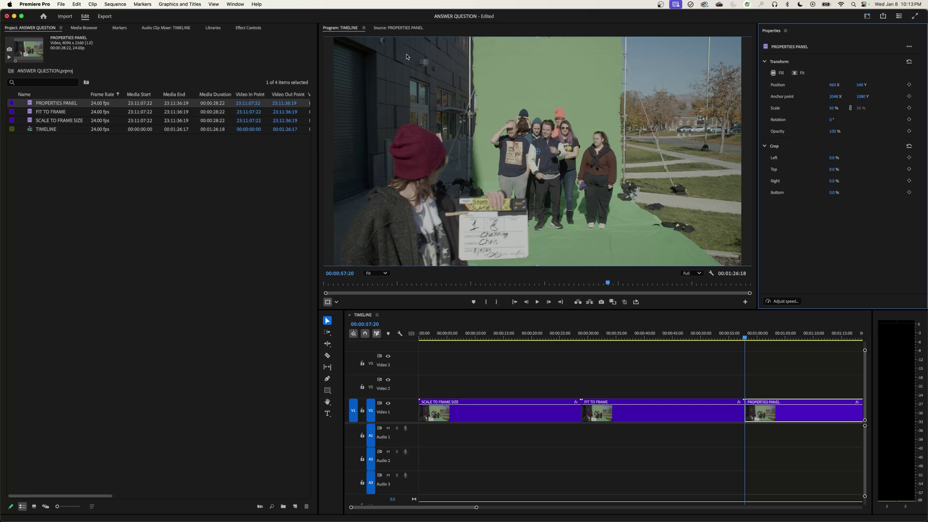
left_click(376, 273)
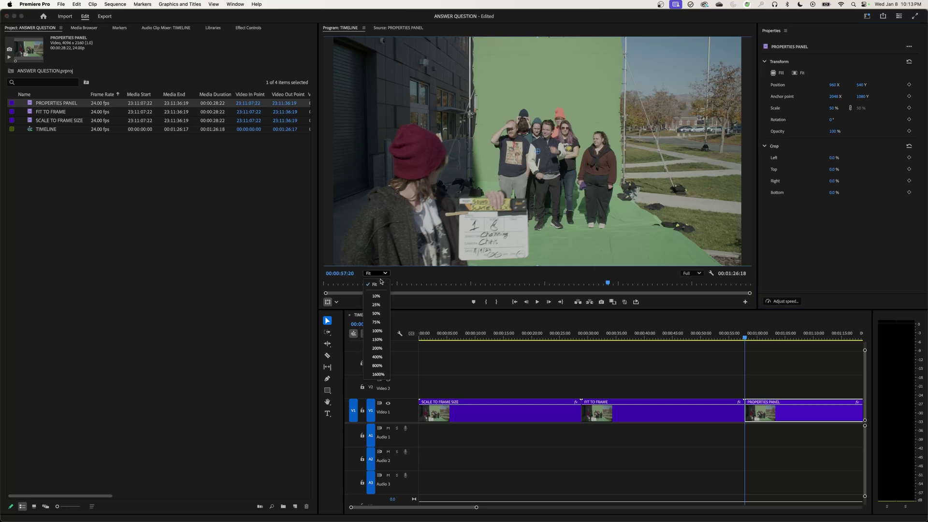
left_click(382, 320)
left_click(375, 273)
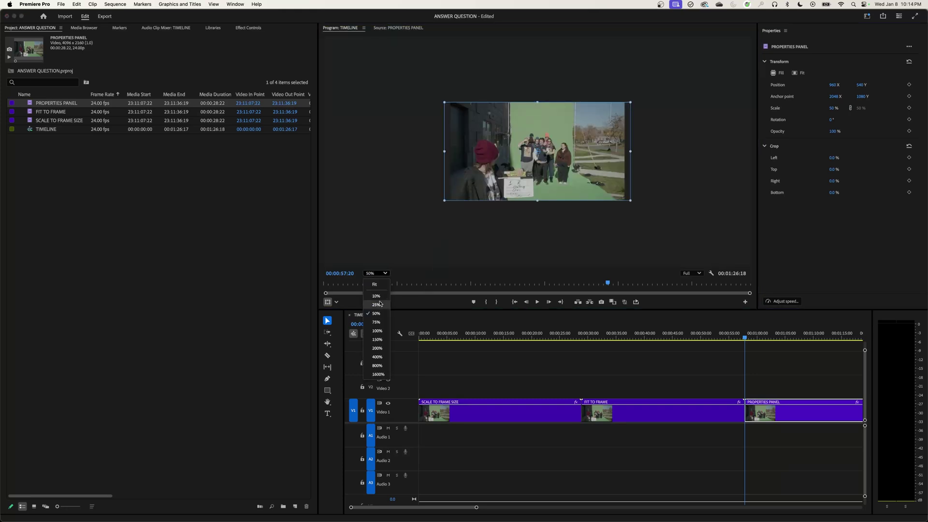
left_click(378, 325)
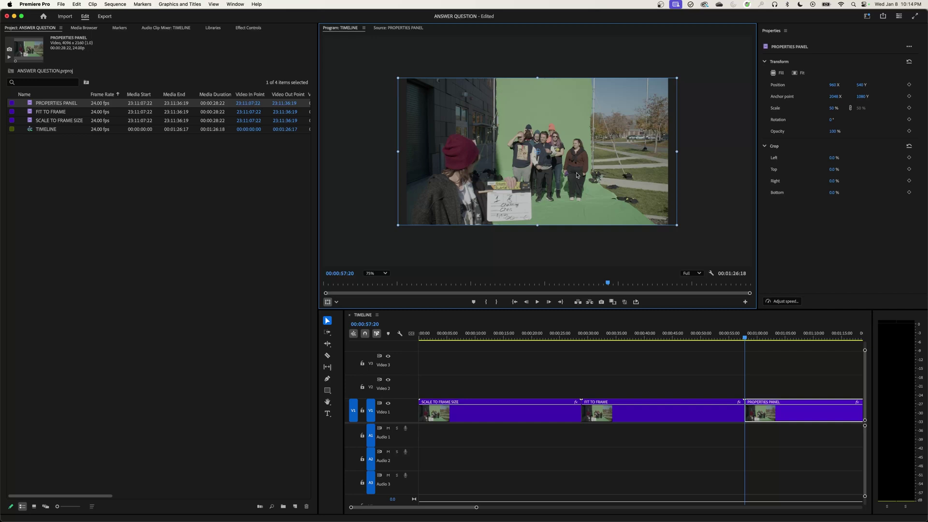
Add a second copy of the PROPERTIES PANEL clip to track V1 at the end of the sequence
left_click(747, 320)
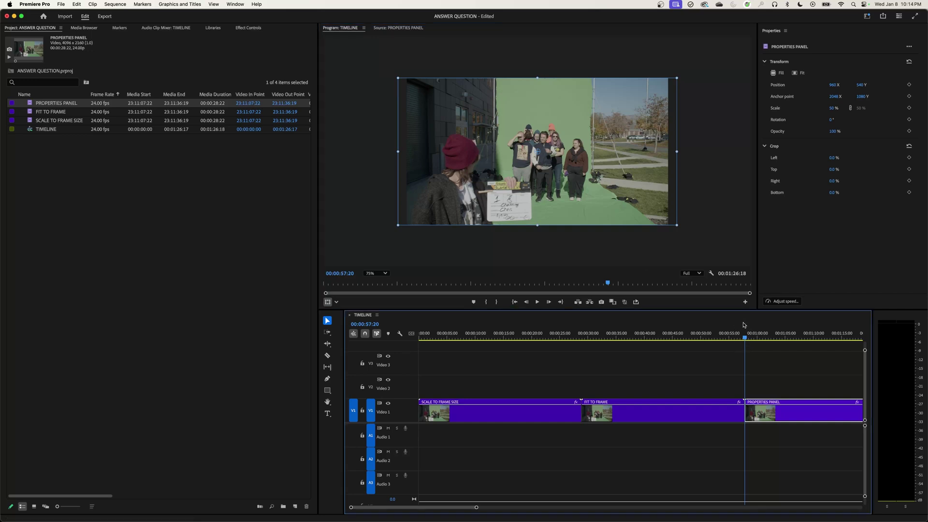
key("End")
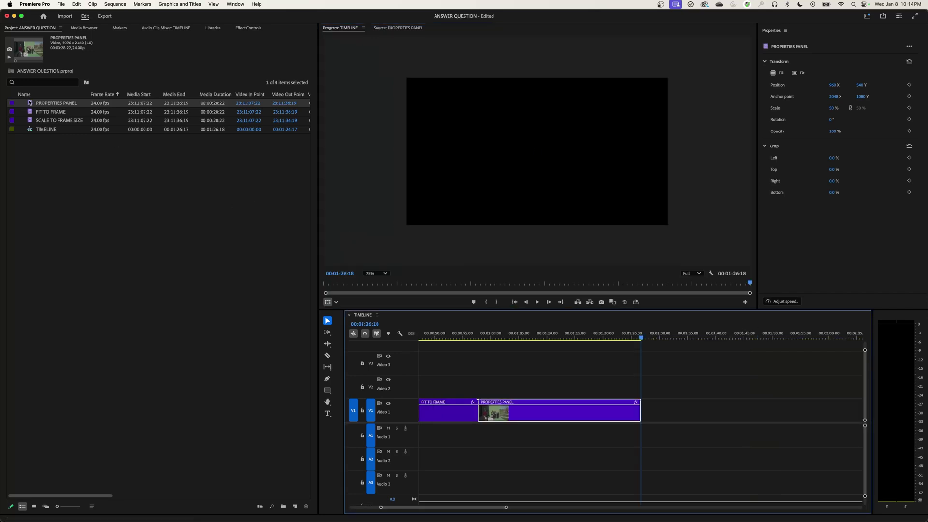
left_click_drag(31, 103, 644, 406)
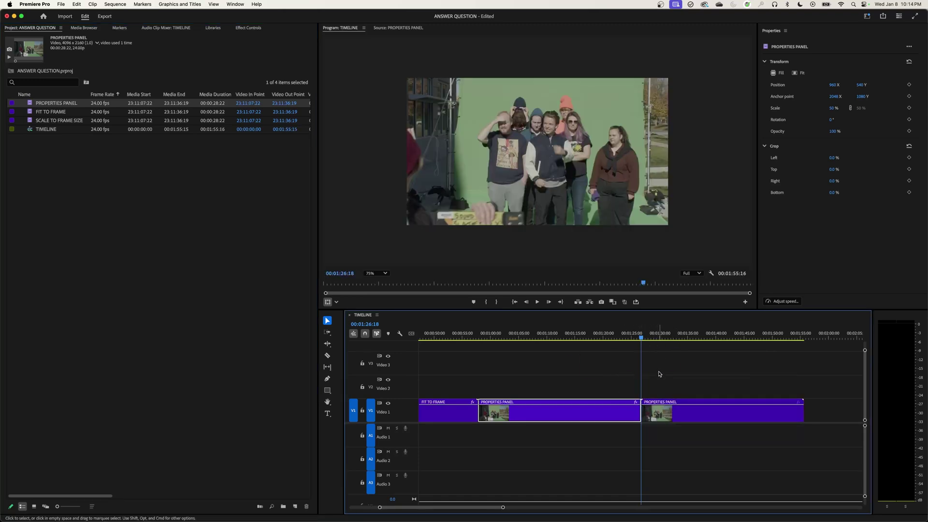
Apply the Fit transform to the second PROPERTIES PANEL clip and deselect it
left_click(661, 410)
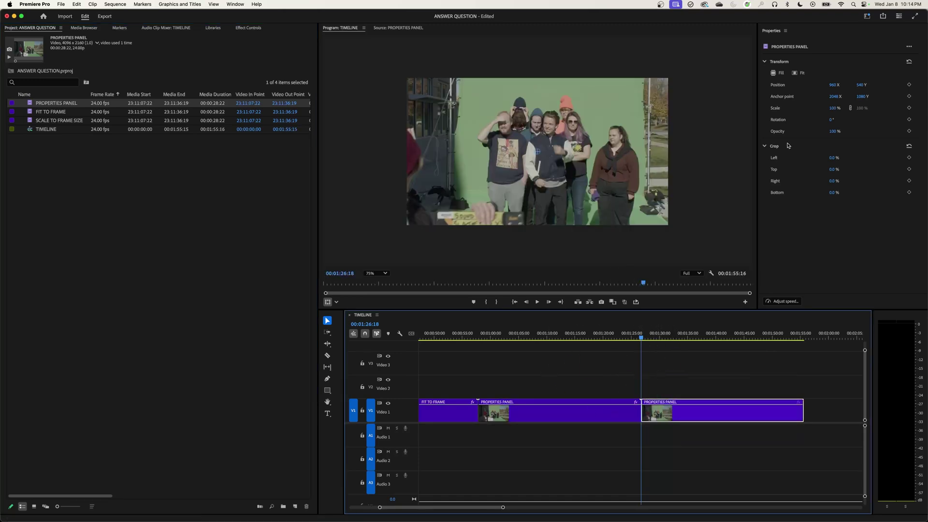
left_click(798, 73)
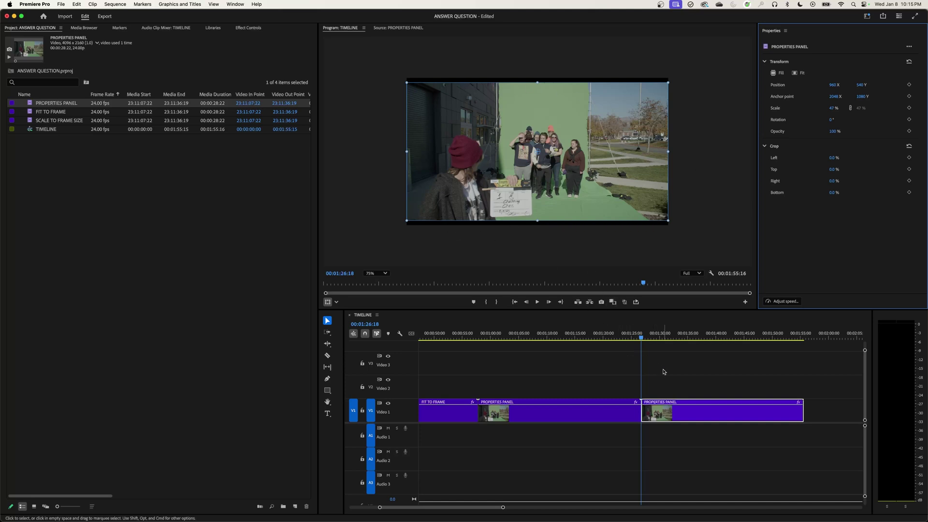
left_click(648, 360)
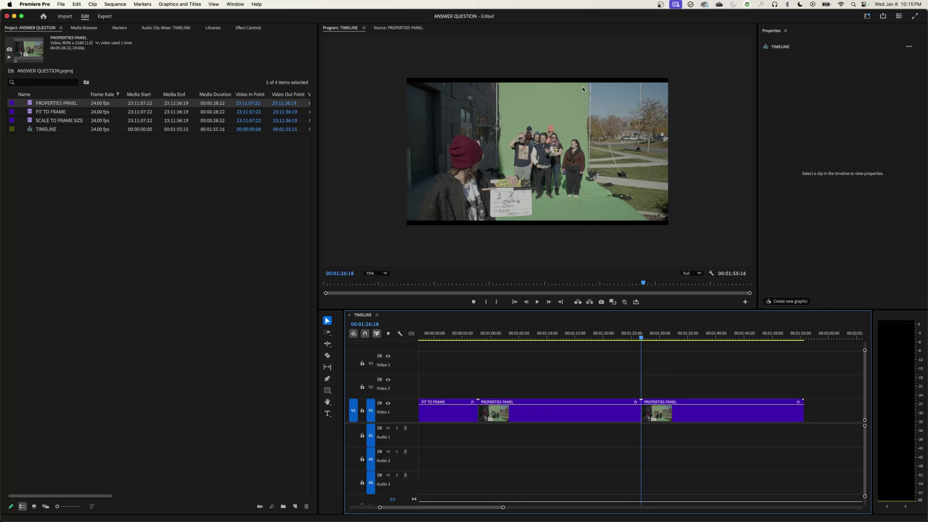
Return the Program monitor zoom to Fit and select the first PROPERTIES PANEL clip with the whole sequence in view
left_click(376, 273)
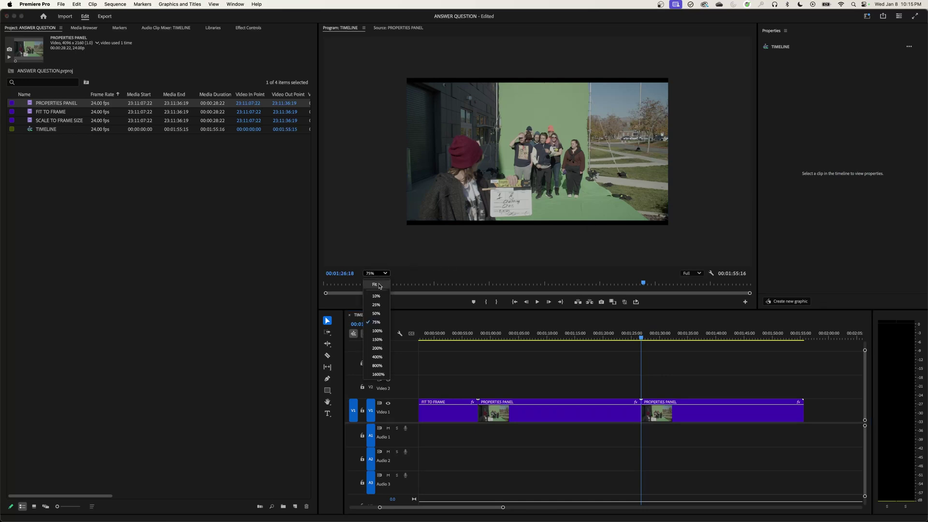
left_click(379, 285)
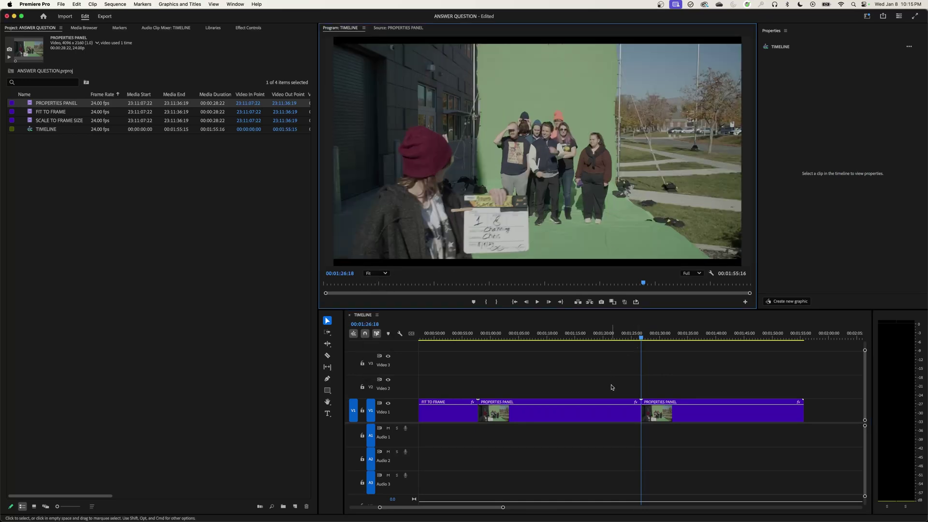
key("backslash")
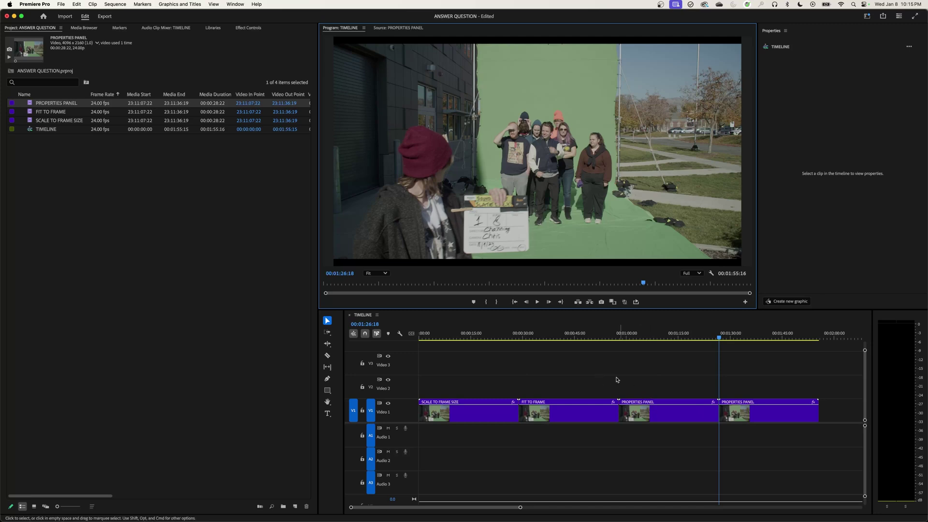
left_click(647, 414)
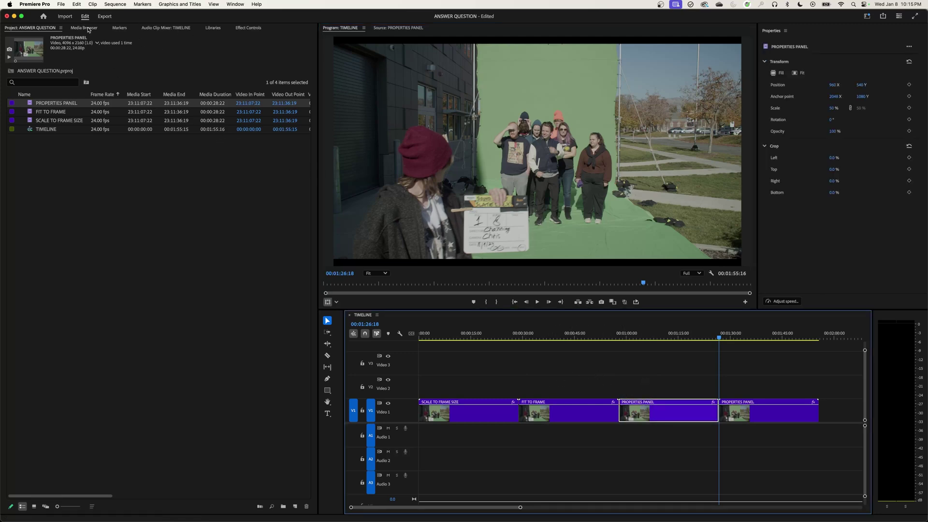
Show the Effect Controls and compare the Motion settings of the first and second PROPERTIES PANEL clips
left_click(247, 28)
key("Up")
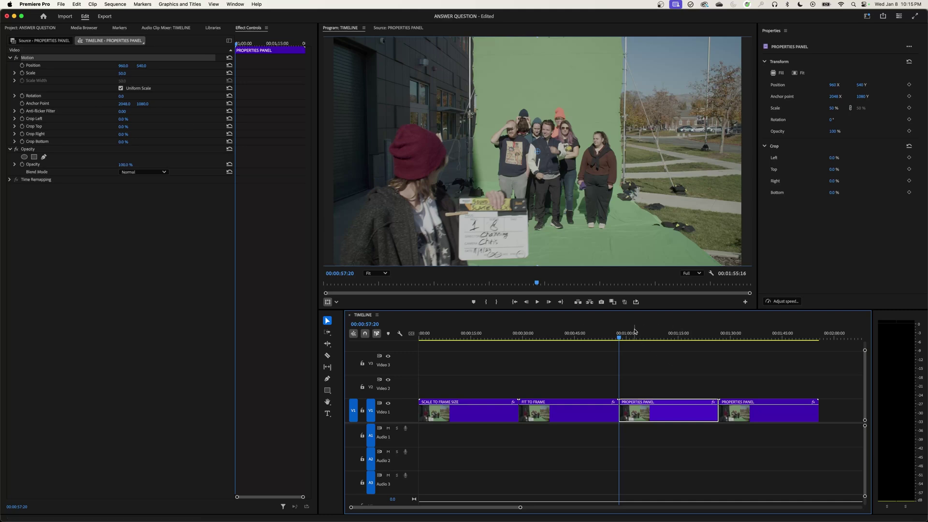
key("Down")
left_click(759, 410)
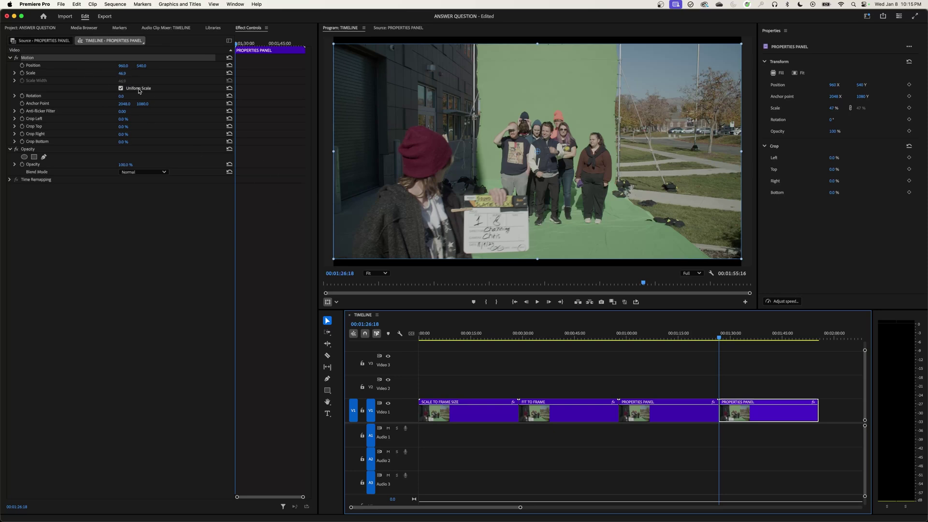
Set the Motion Scale of the SCALE TO FRAME SIZE clip to 100 with the playhead at the sequence start
left_click(449, 417)
left_click_drag(437, 334, 419, 334)
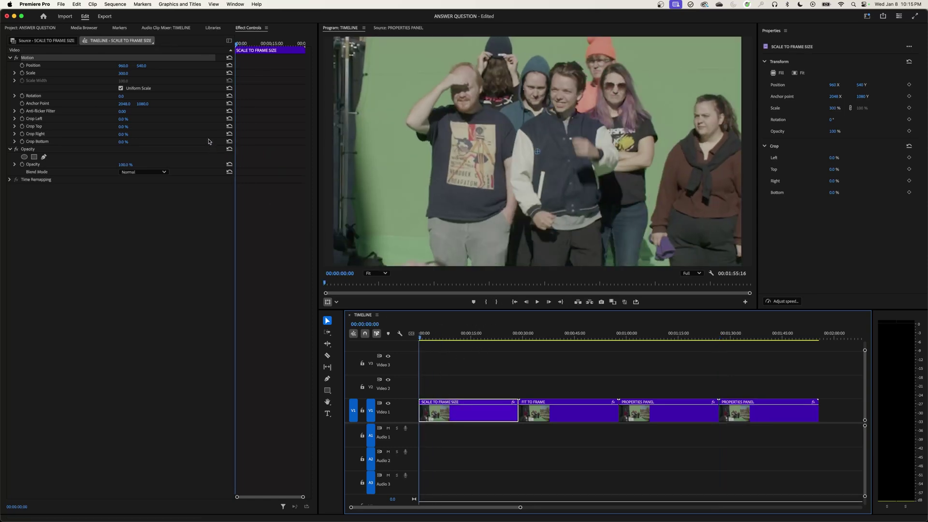
left_click(130, 72)
type("100")
key("Return")
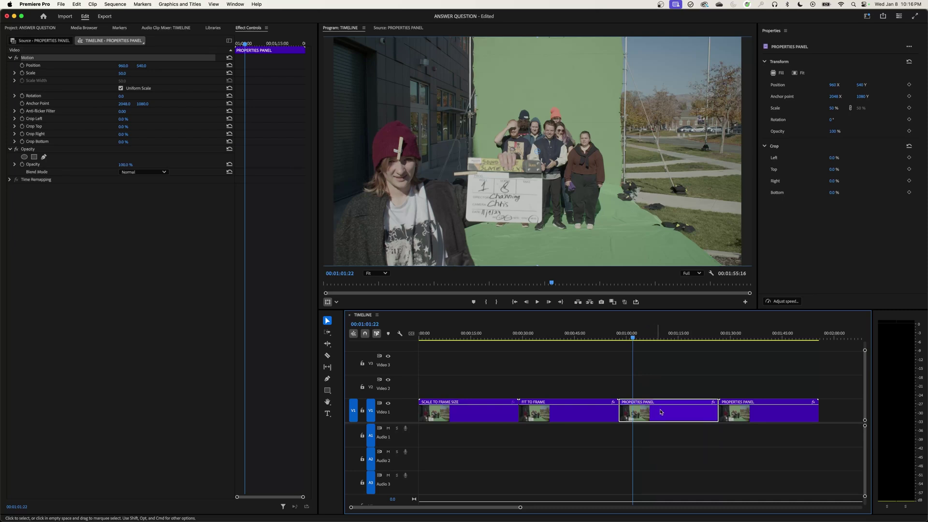
Compare the frames and Scale values of the SCALE TO FRAME SIZE, FIT TO FRAME and PROPERTIES PANEL clips
left_click(469, 418)
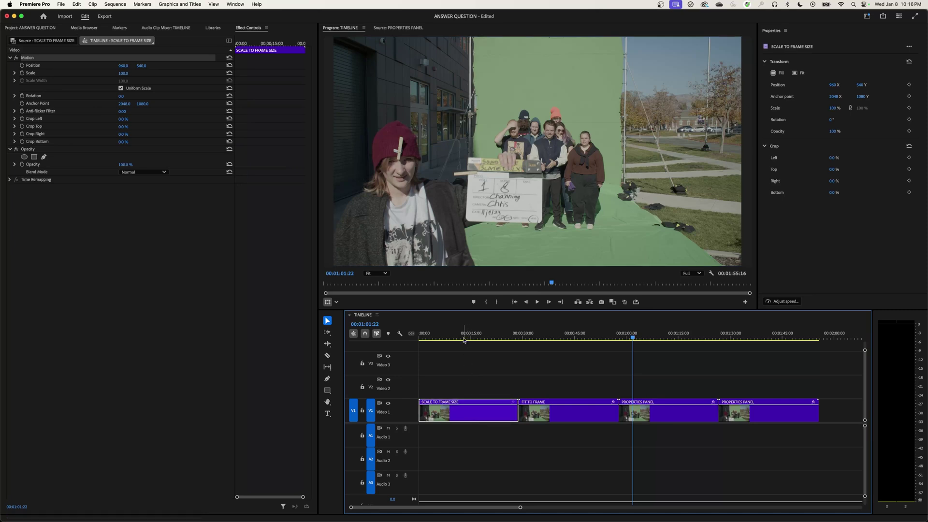
left_click(452, 337)
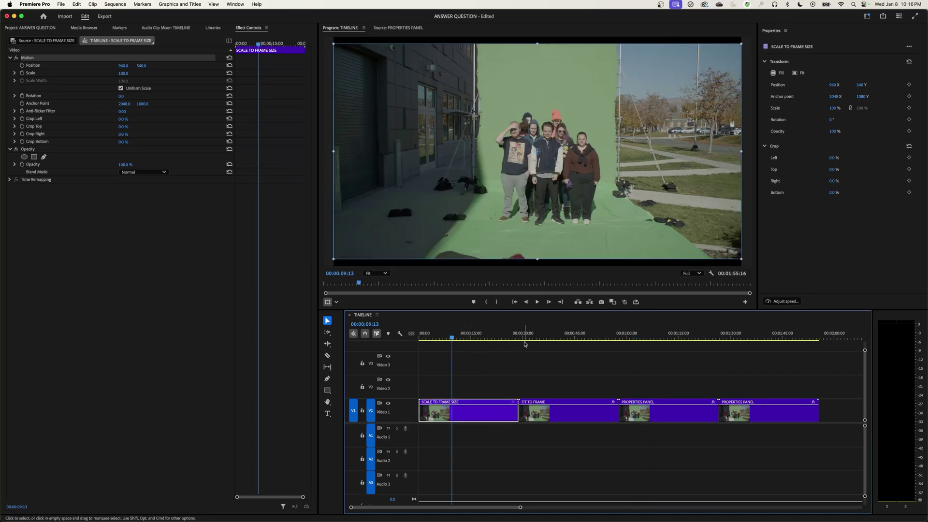
left_click(544, 338)
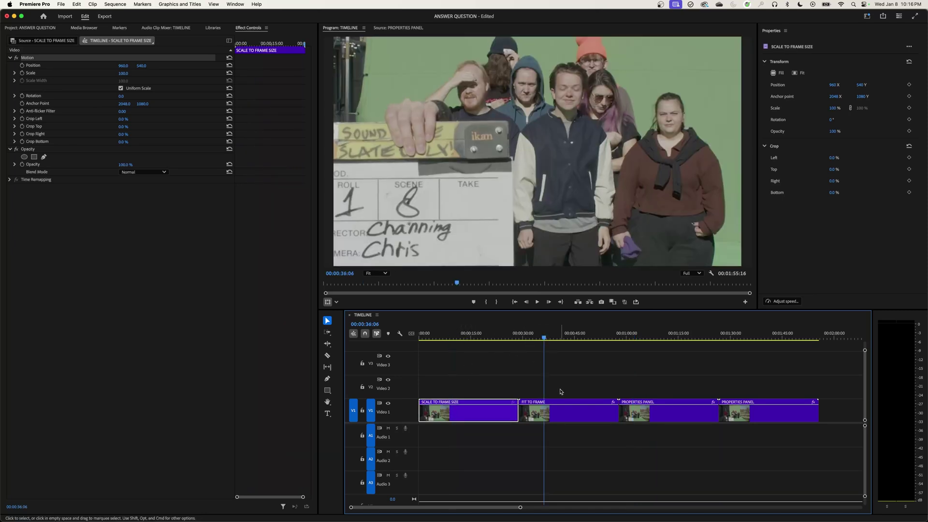
left_click(579, 413)
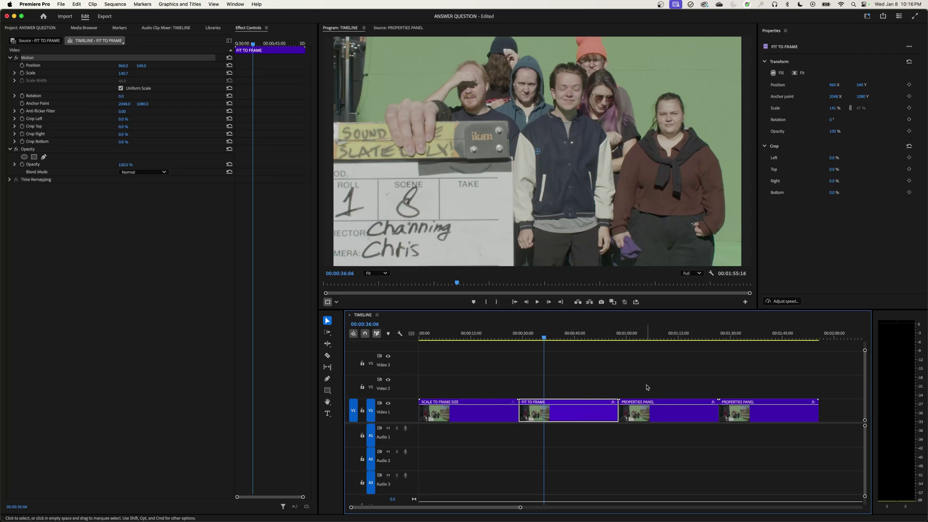
left_click_drag(646, 384, 744, 412)
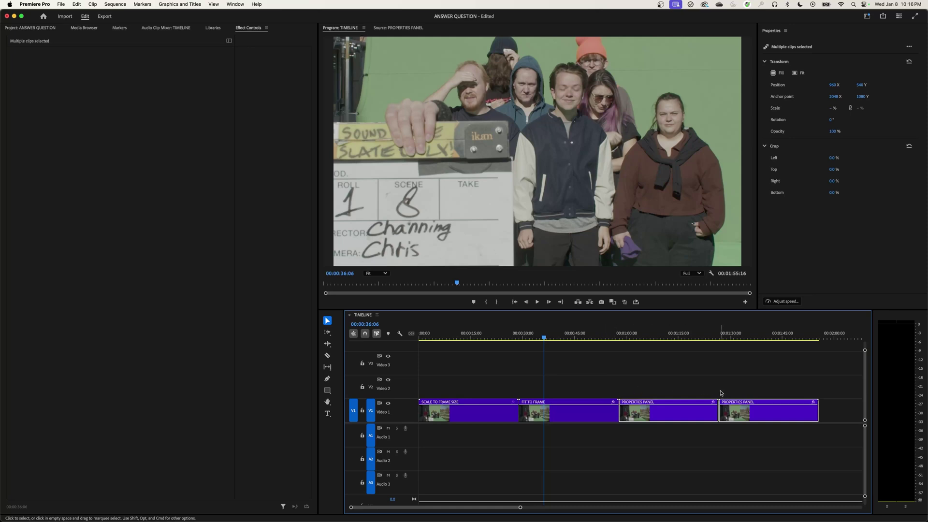
key("d")
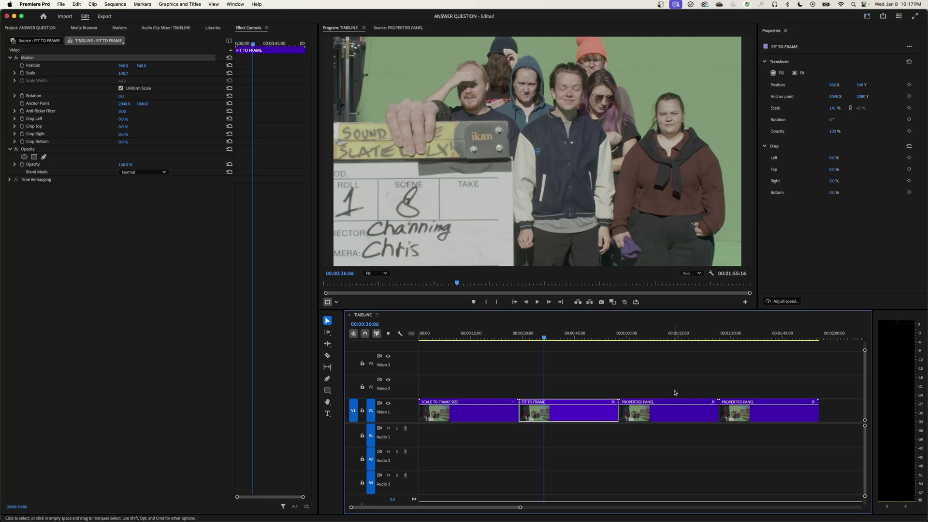
left_click(474, 409)
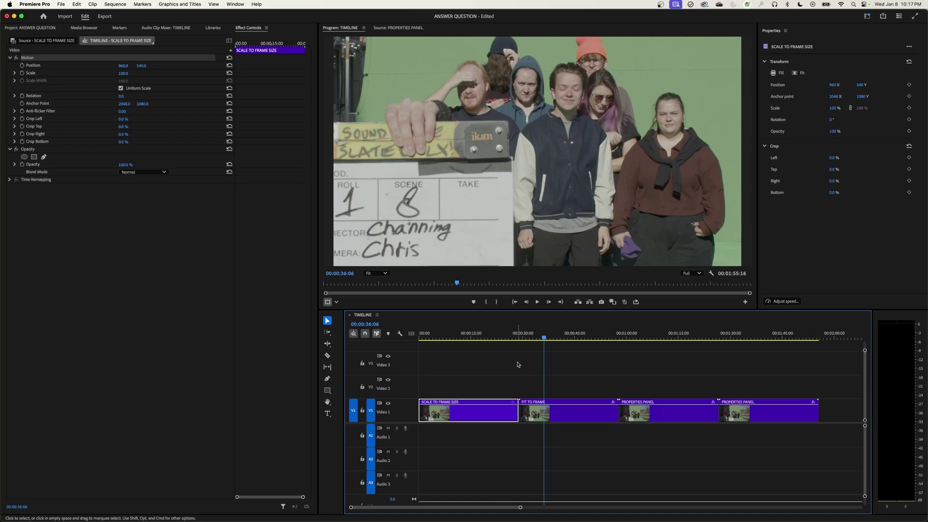
left_click(568, 382)
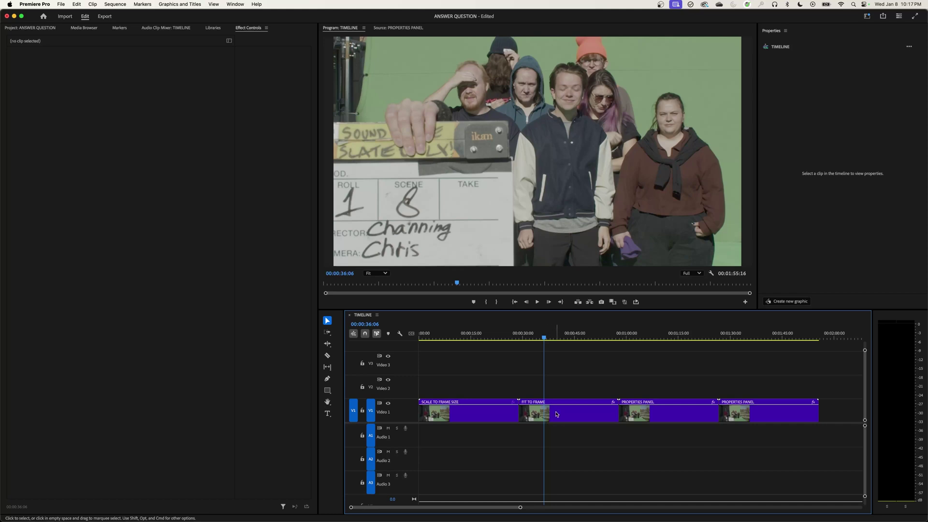
left_click(556, 414)
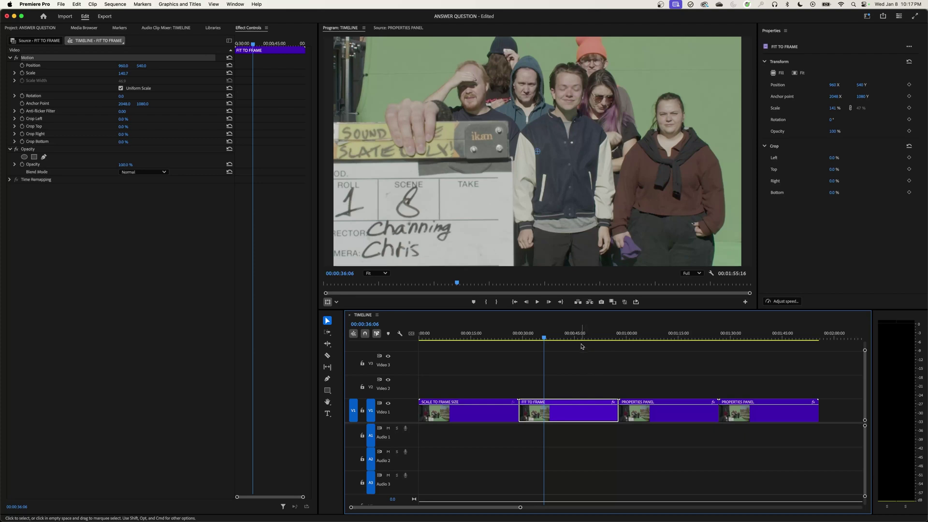
left_click(630, 339)
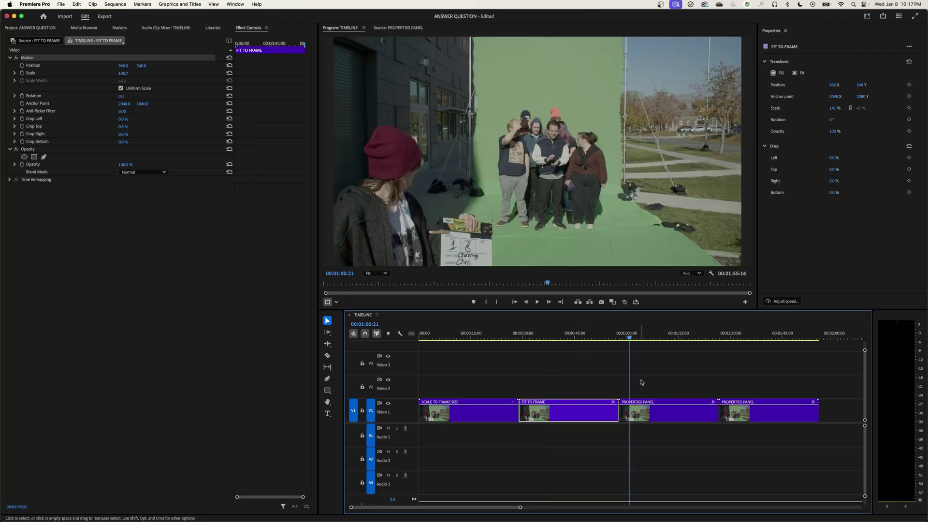
left_click(659, 411)
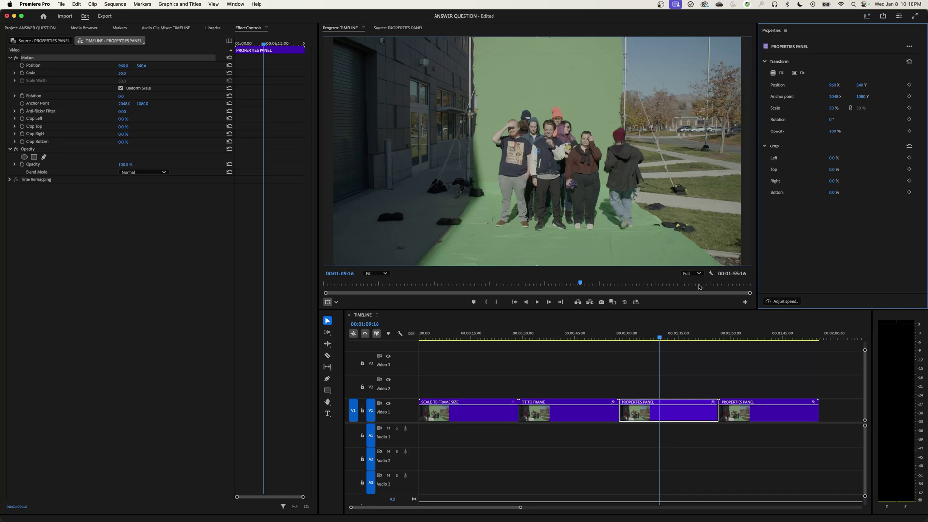
Open the Media preferences to review the Default Media Scaling setting
left_click(34, 4)
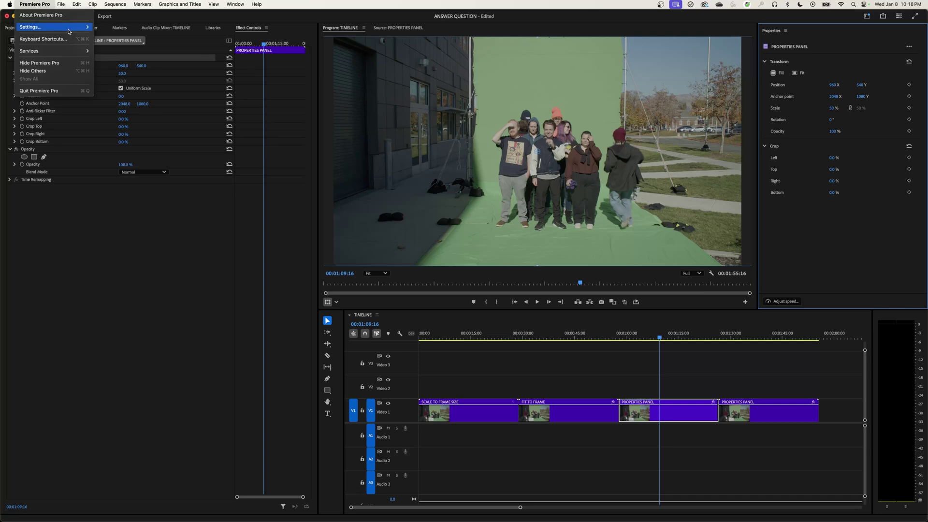
mouse_move(43, 27)
key("Return")
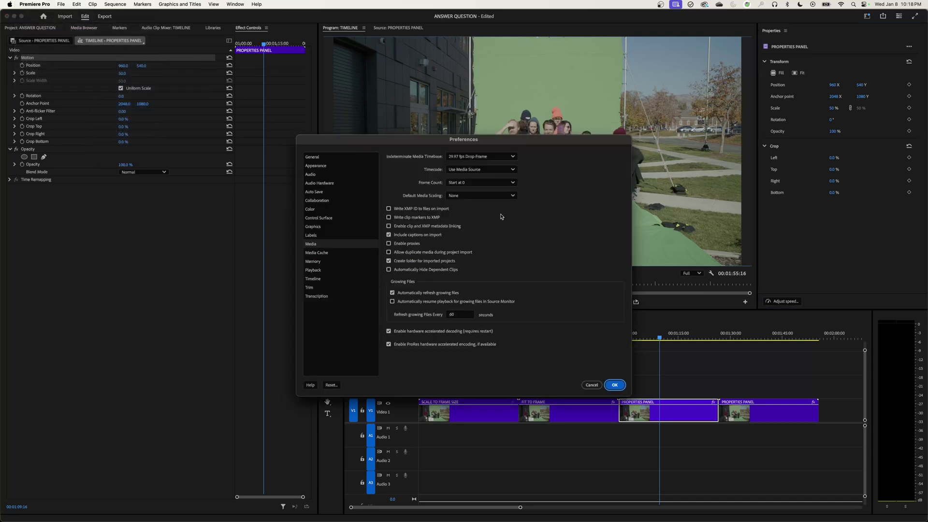